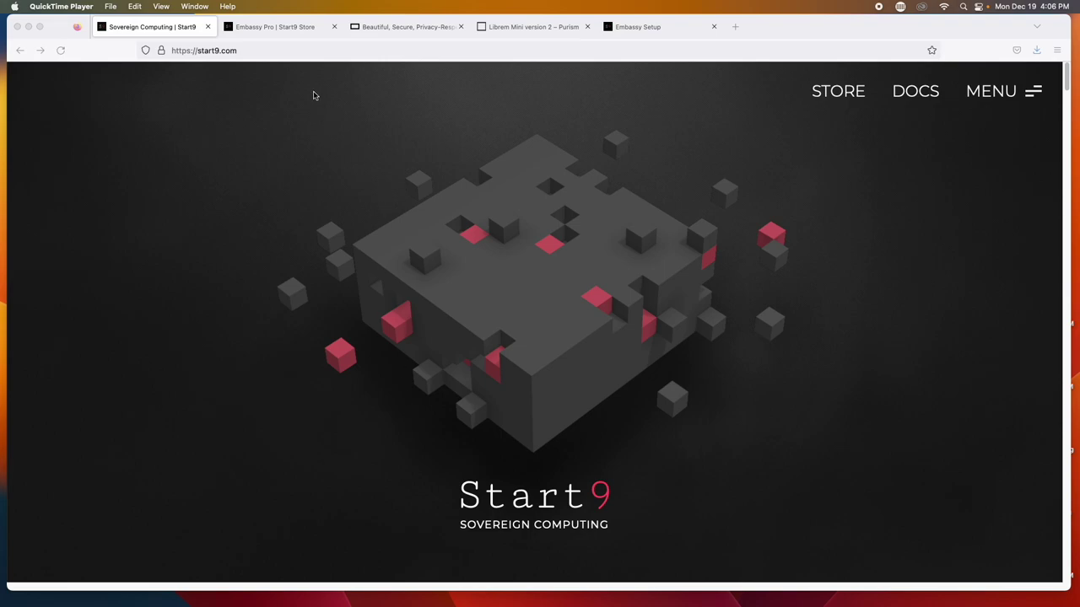
Show the Embassy Pro Start9 Store page, then move to the Purism homepage tab
left_click(294, 28)
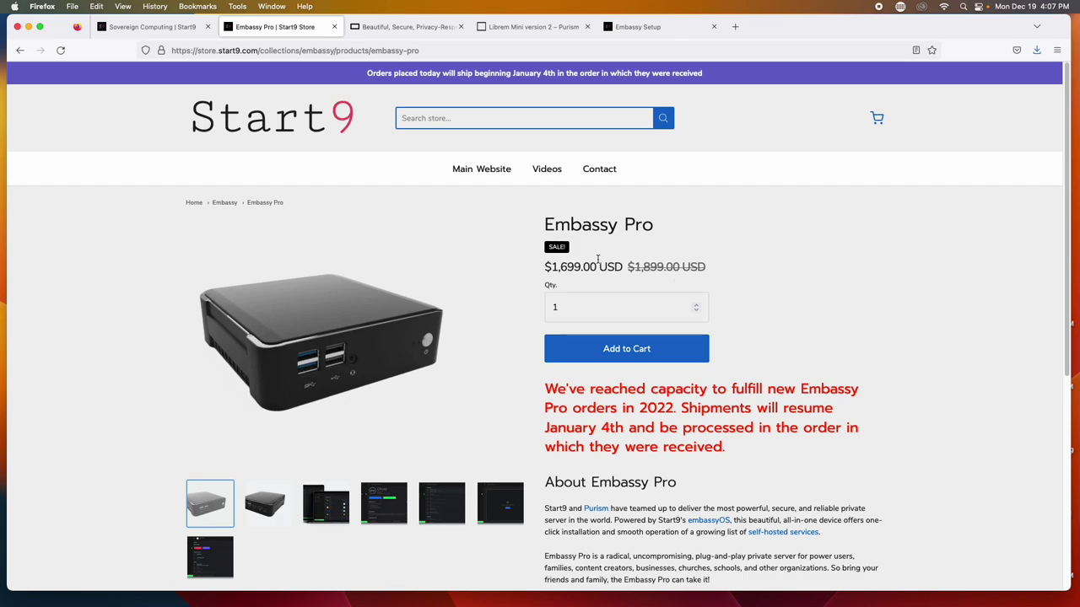
left_click(382, 27)
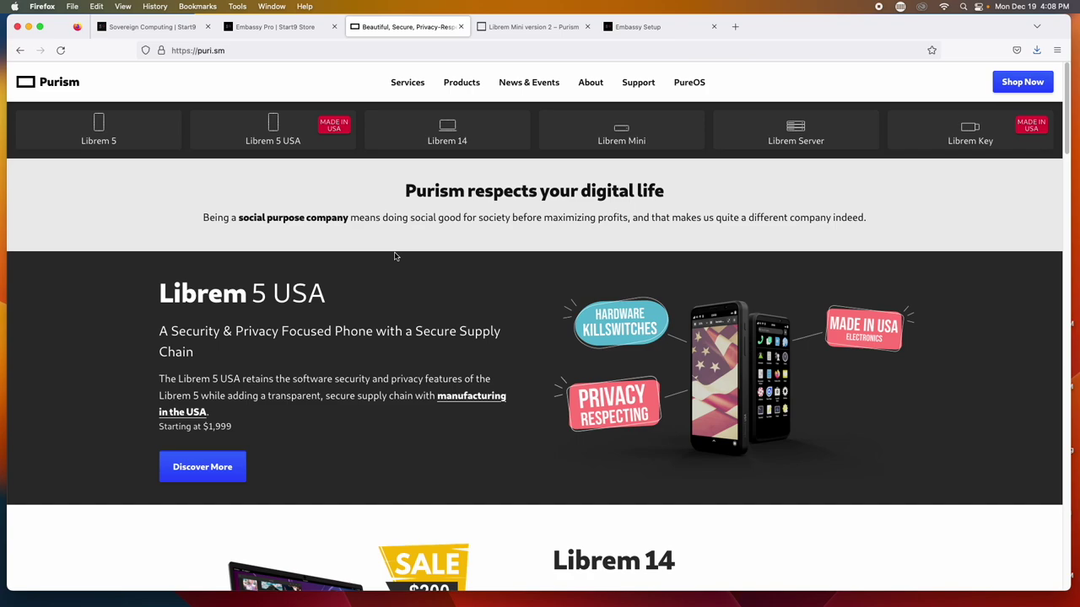
Open Purism's Librem 14 'Road Warrior' laptop product page
left_click(439, 142)
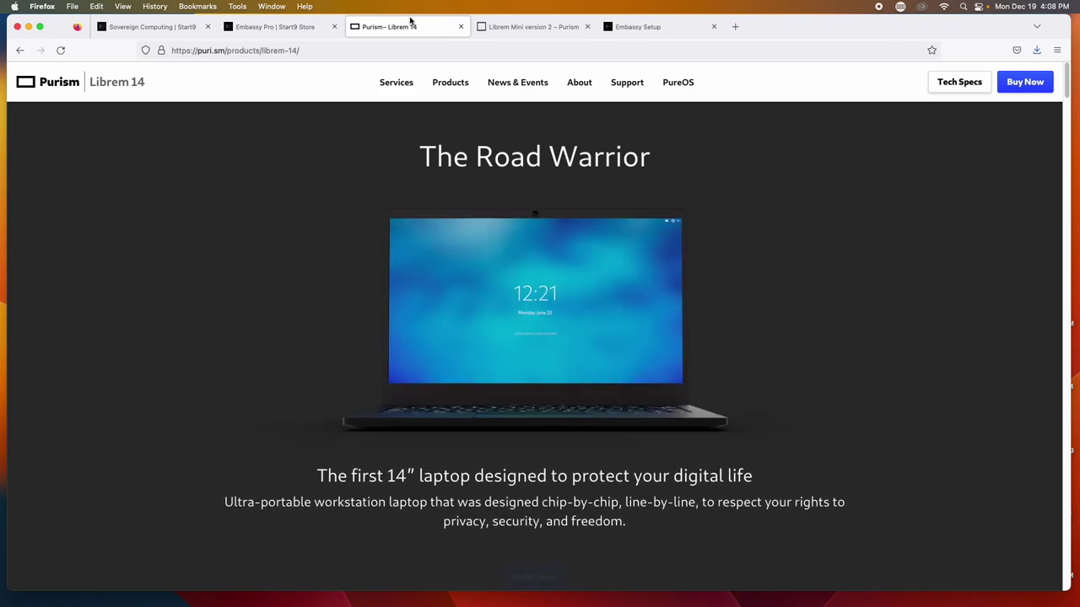
Scroll the Librem Mini version 2 shop page down to its $1,937.00 PureOS configuration
left_click(485, 26)
mouse_move(492, 161)
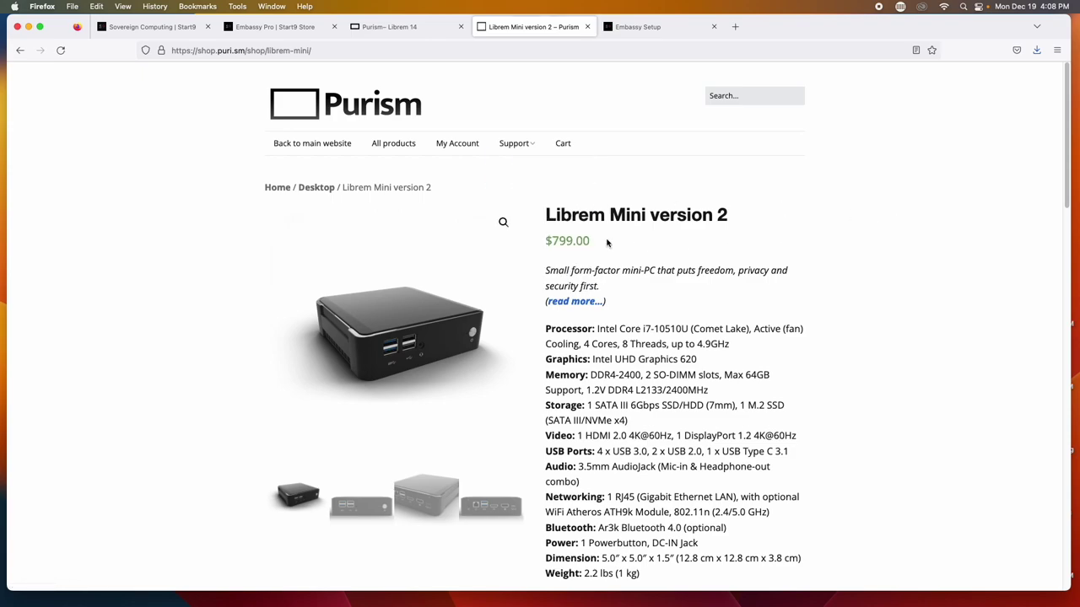
scroll(607, 242, "down", 5)
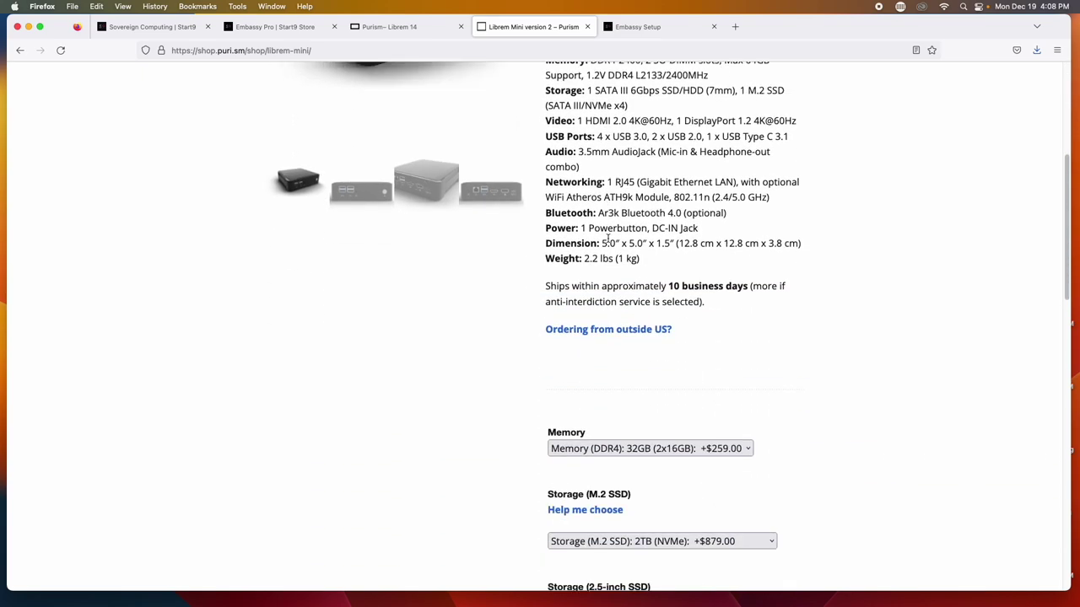
scroll(607, 239, "down", 1)
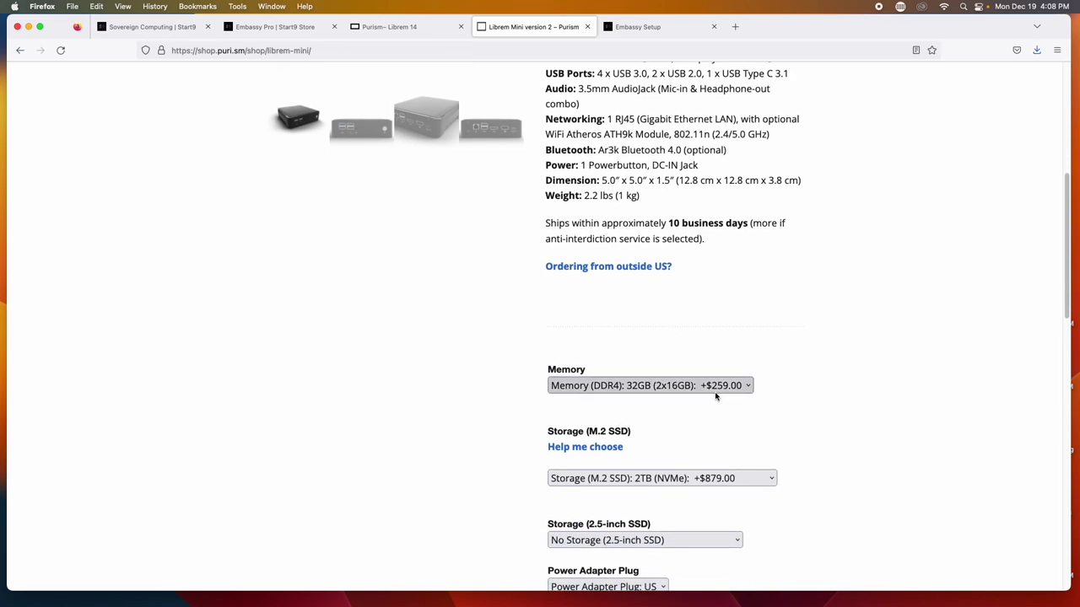
scroll(721, 395, "down", 1)
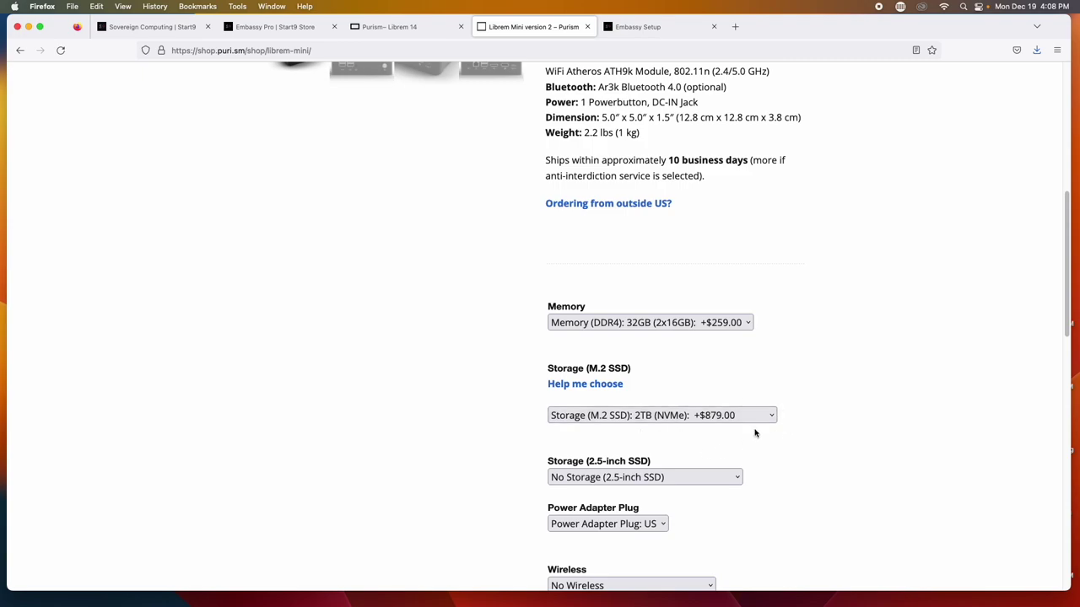
scroll(838, 430, "down", 6)
scroll(838, 431, "down", 3)
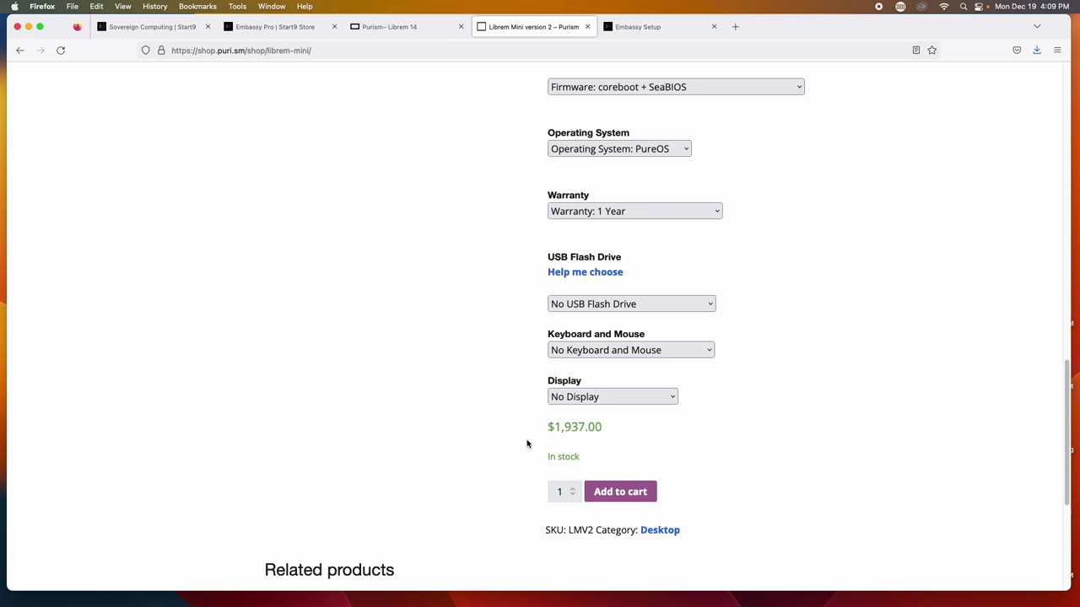
Go from Embassy Pro through the Embassy collection to the store home and browse its Holiday Bundles
left_click(276, 27)
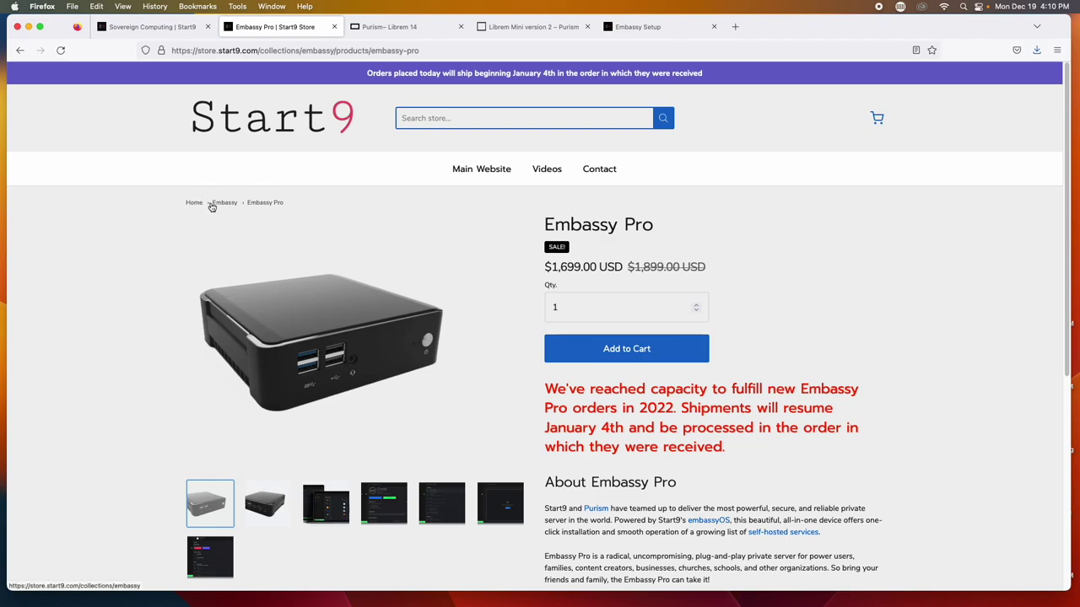
left_click(215, 203)
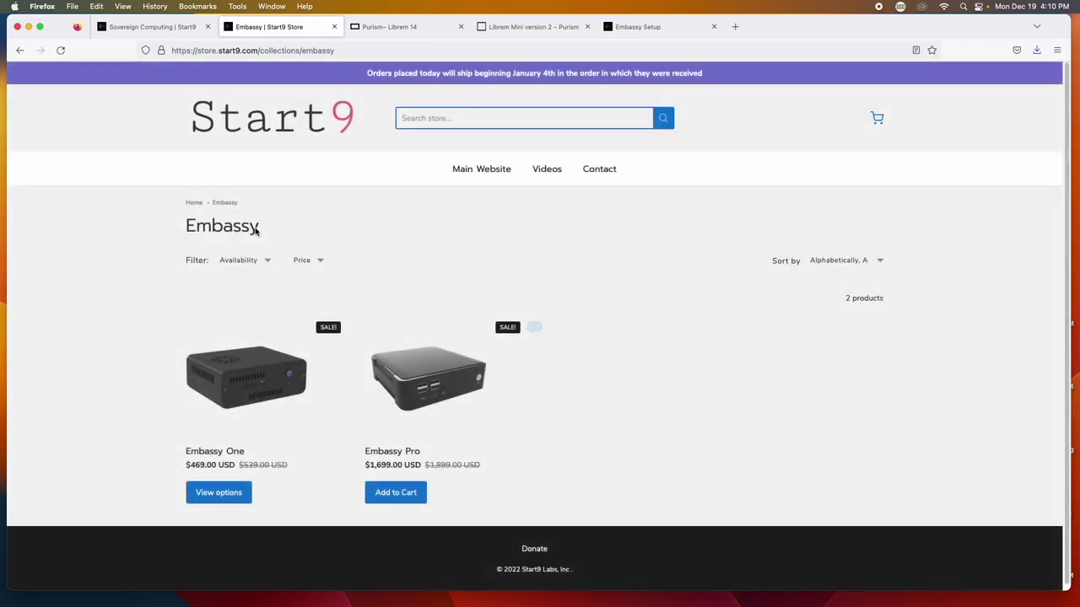
left_click(196, 204)
scroll(454, 259, "down", 2)
scroll(454, 259, "down", 5)
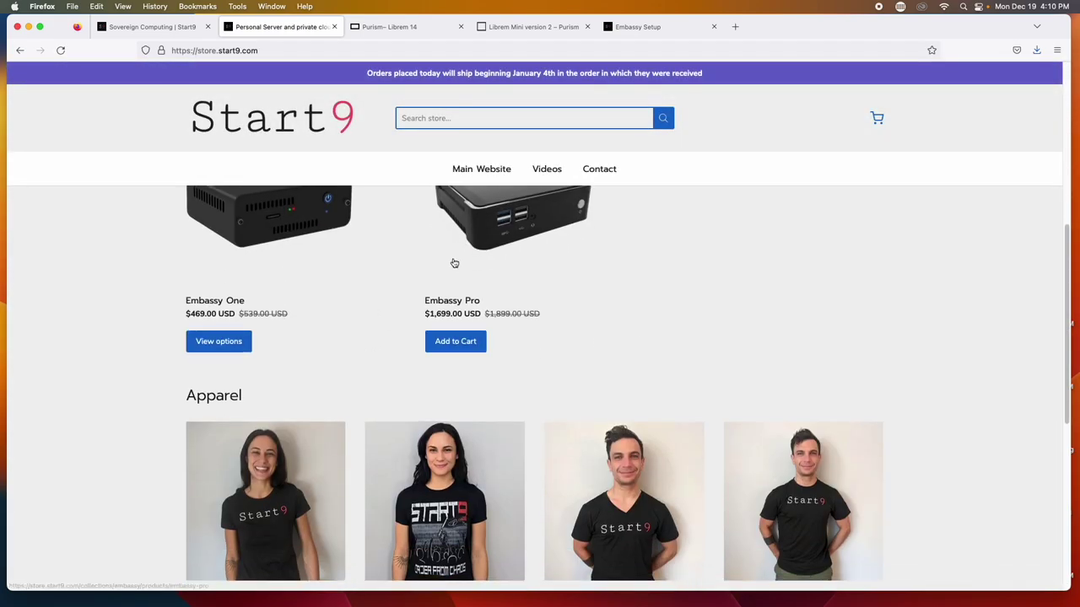
scroll(454, 263, "up", 2)
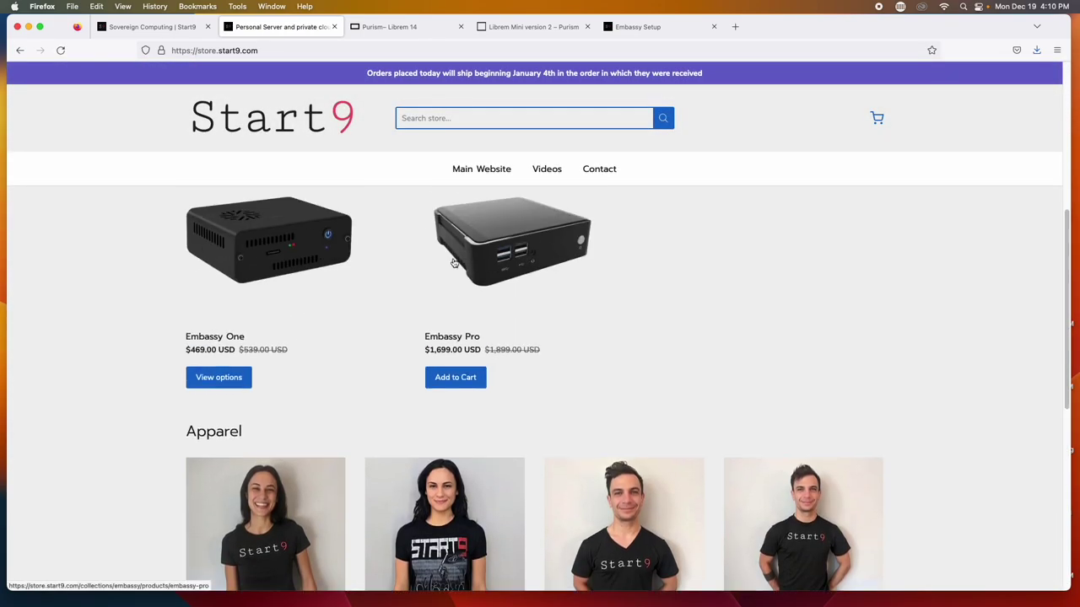
scroll(454, 263, "down", 5)
scroll(454, 264, "up", 8)
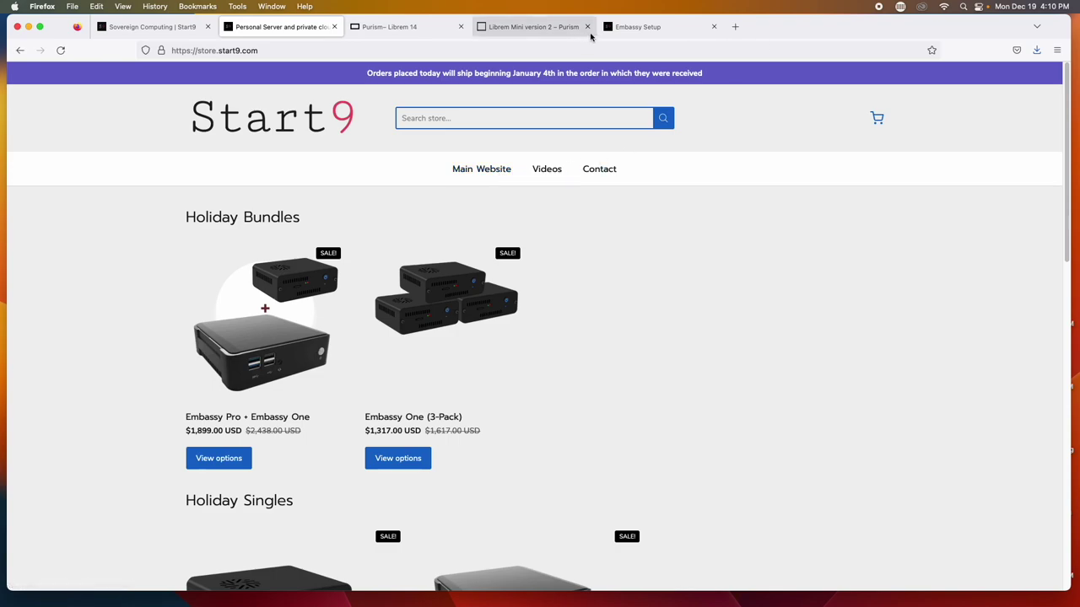
Bring up the embassy.local setup page offering Start Fresh and Recover
left_click(617, 34)
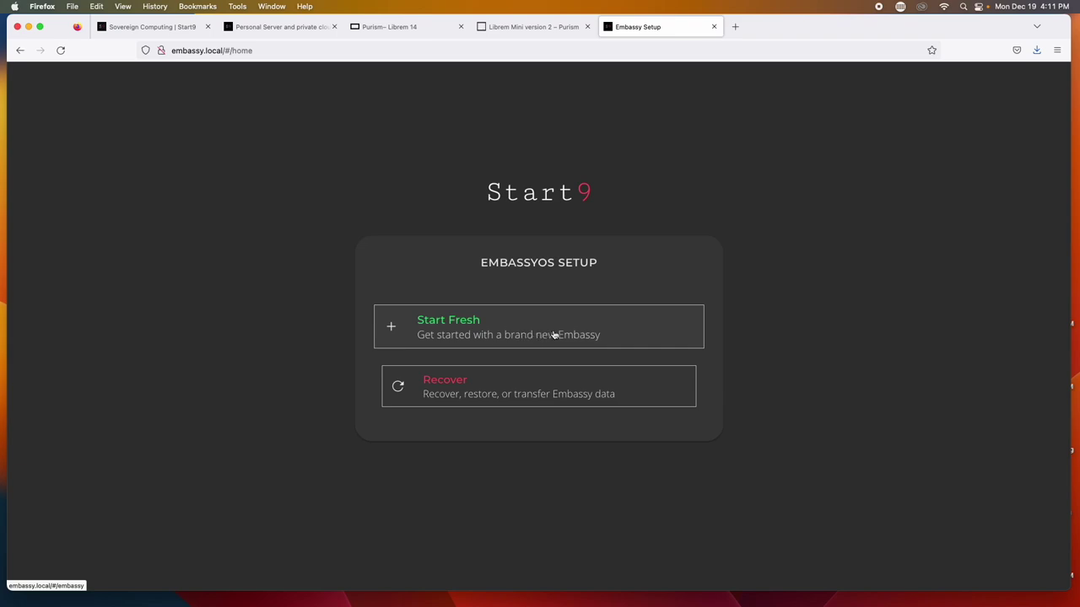
Start fresh on the Samsung SSD, enter and confirm a 12+ character password, and finish setup
left_click(554, 335)
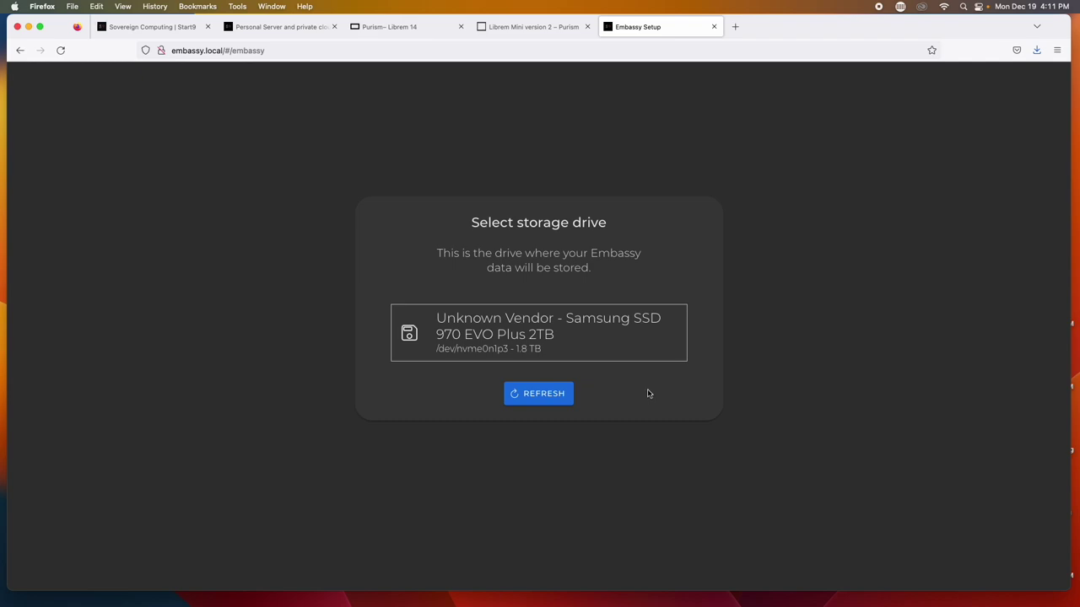
left_click(561, 358)
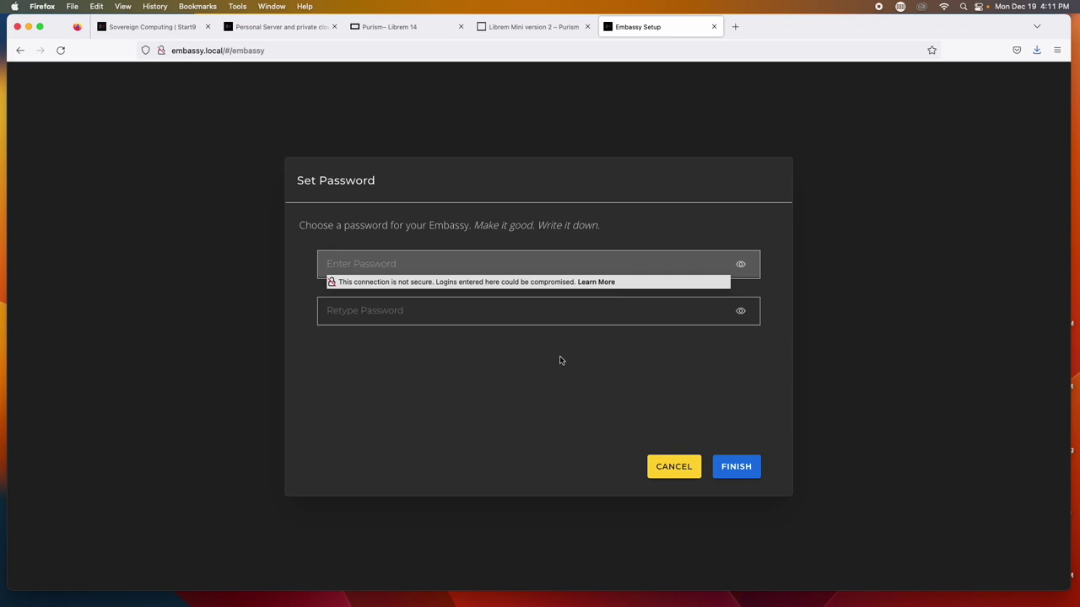
type("abc")
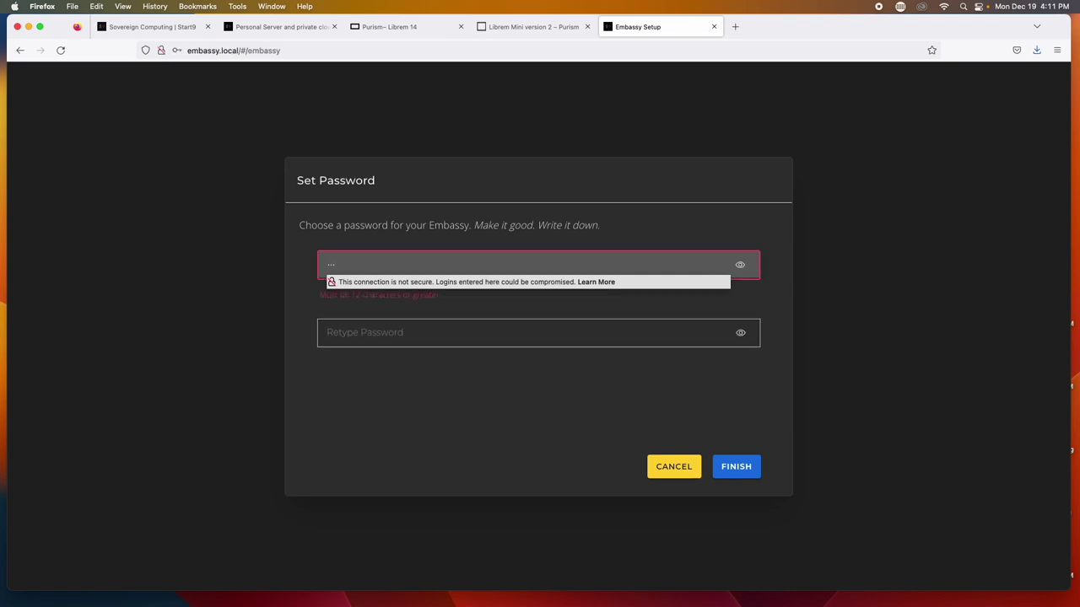
key("super+v")
key("Tab")
key("super+v")
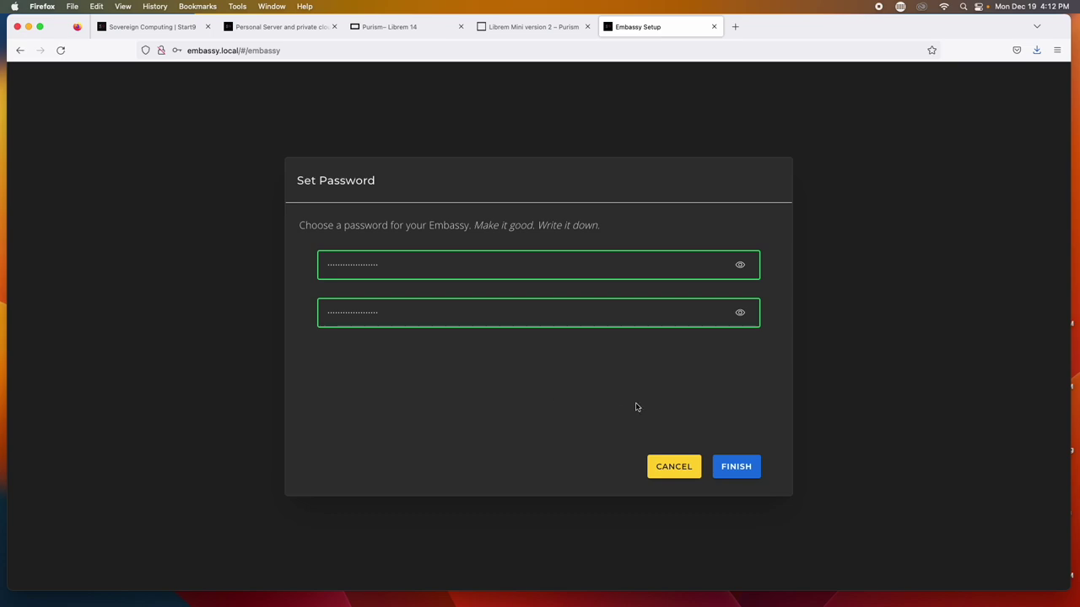
left_click(736, 468)
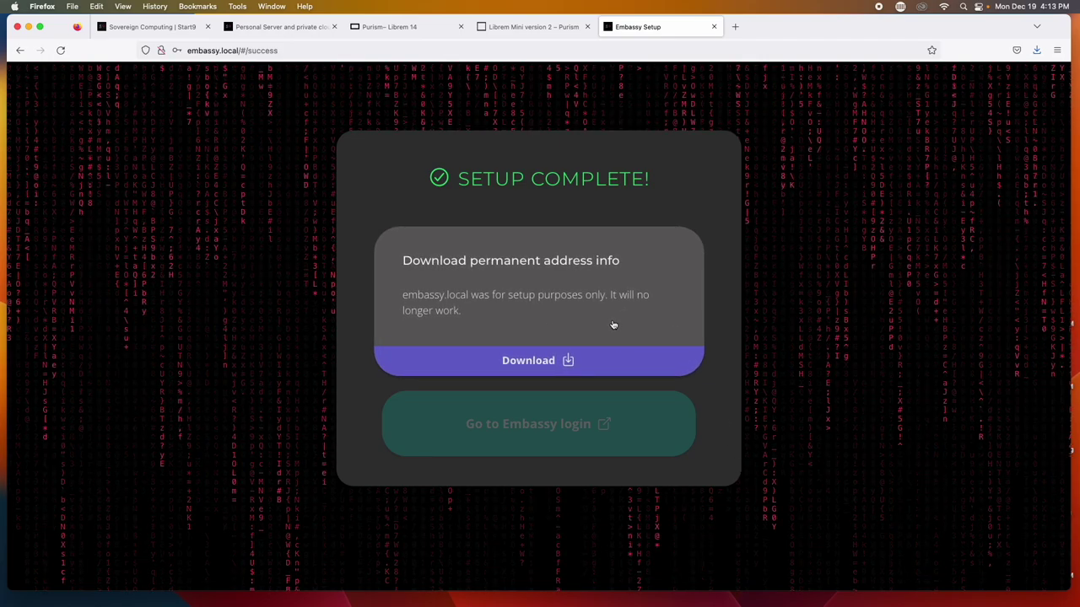
Download the permanent address info file and view its LAN address embassy-mangy-trade.local
left_click(568, 361)
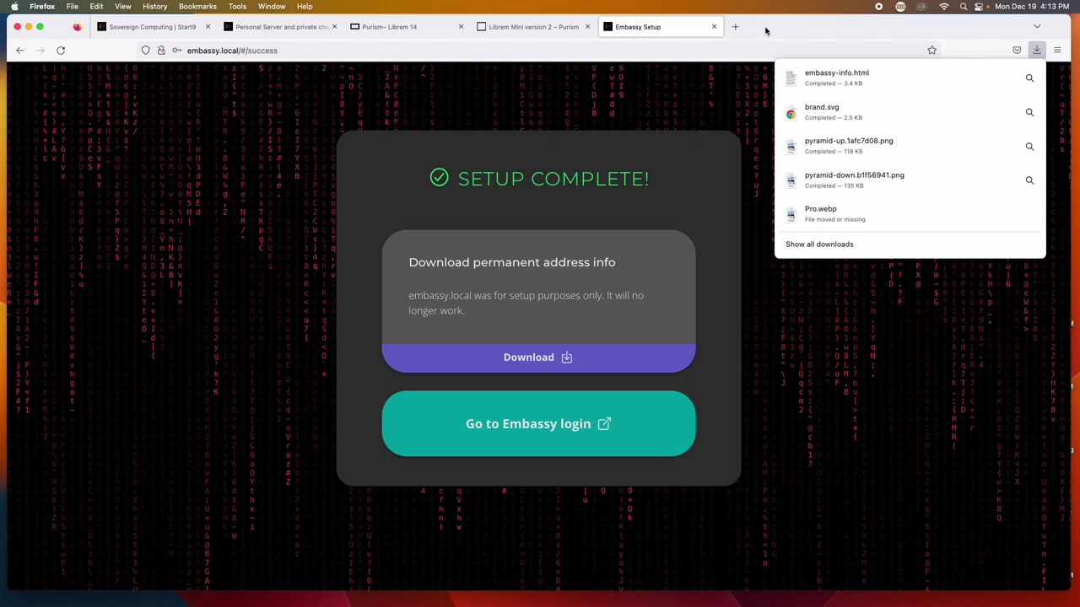
left_click(765, 31)
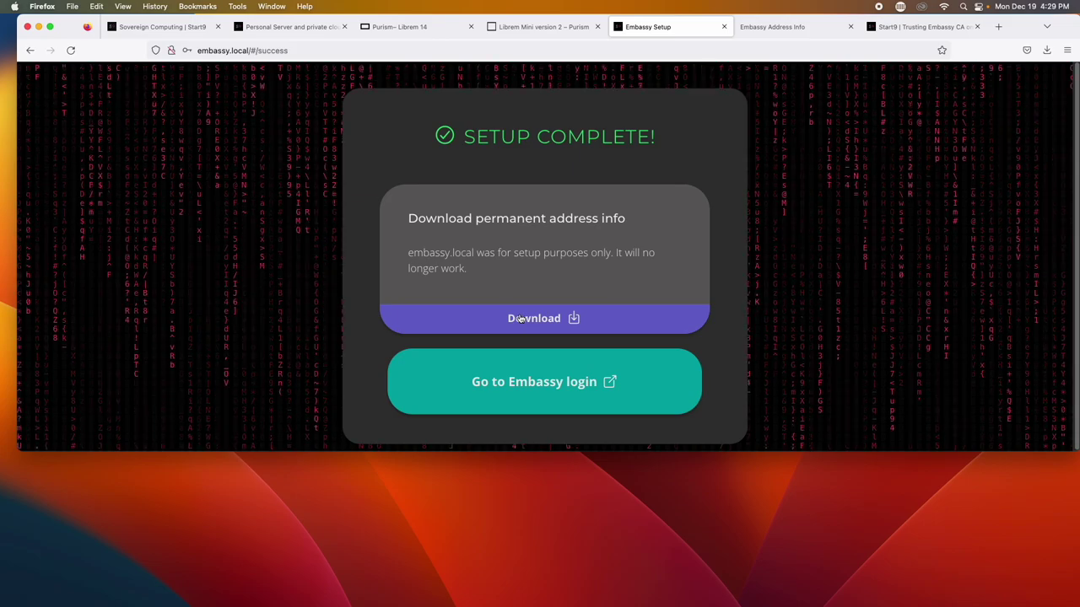
left_click(777, 32)
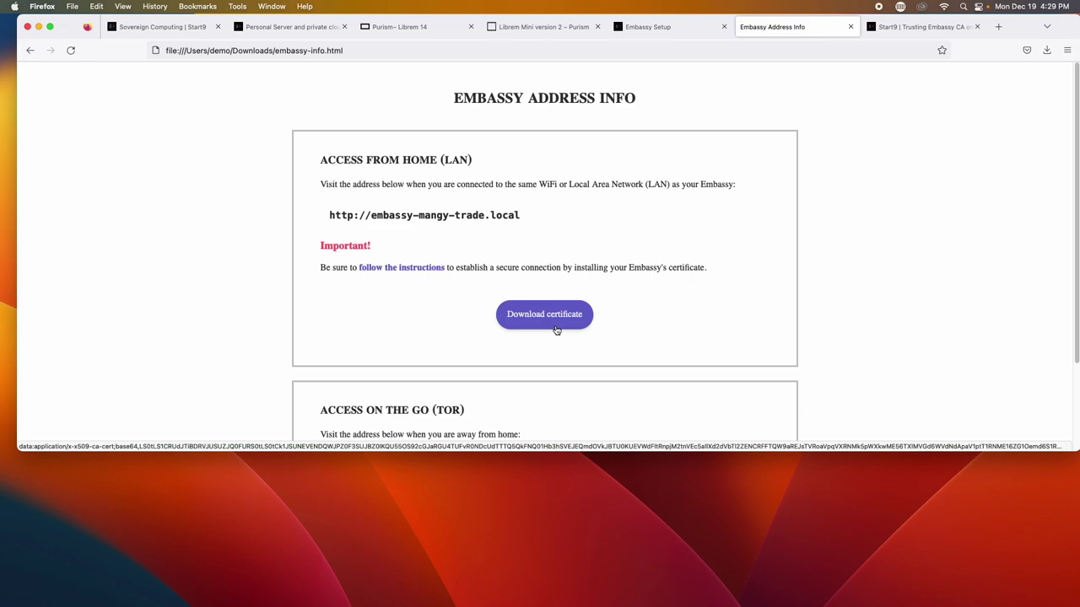
left_click(934, 29)
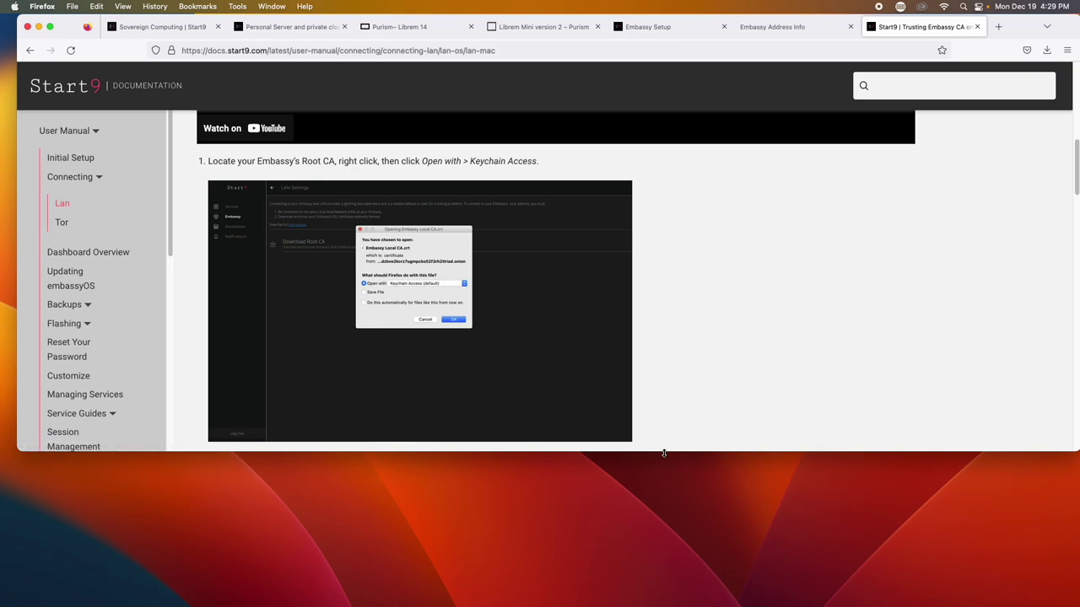
Enlarge the window to read the Mac root CA trust guide, then return to Setup Complete
left_click_drag(663, 456, 651, 595)
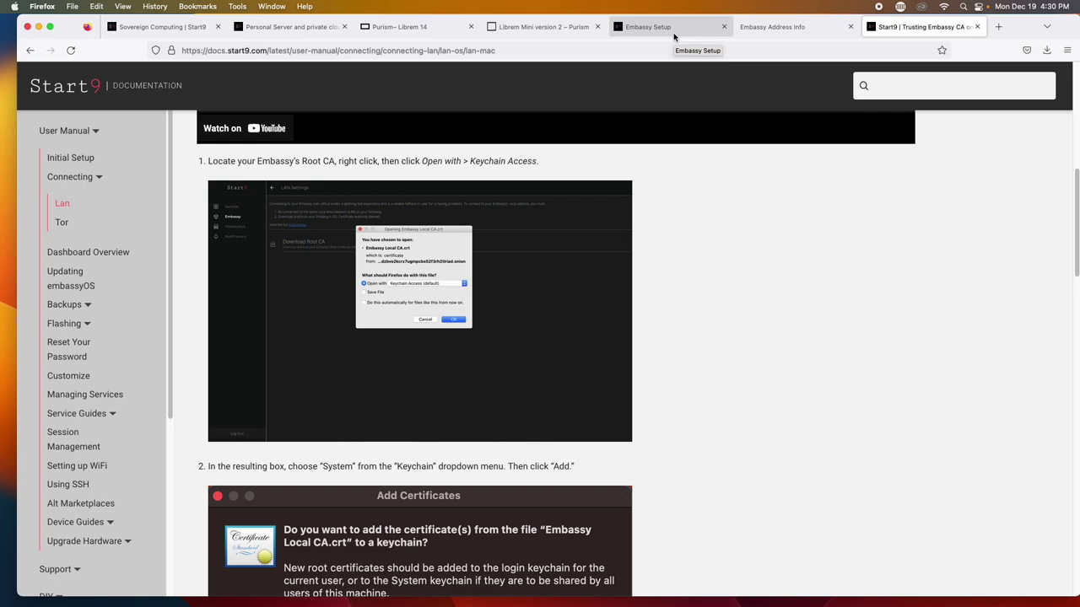
left_click(673, 35)
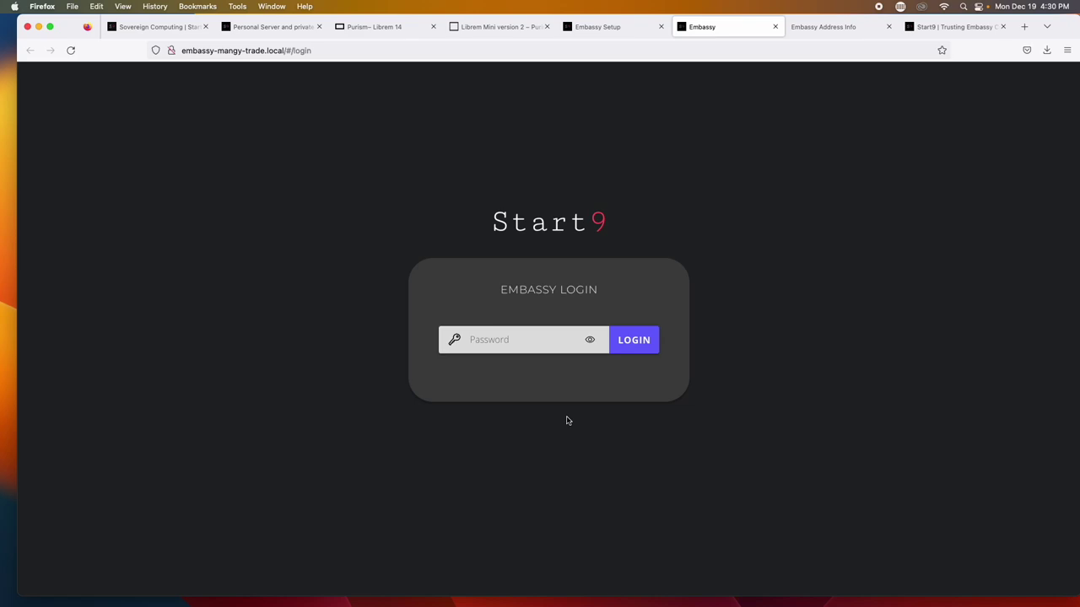
Enter the account password on the Embassy login, submit it, and decline Firefox's save prompt
left_click(509, 343)
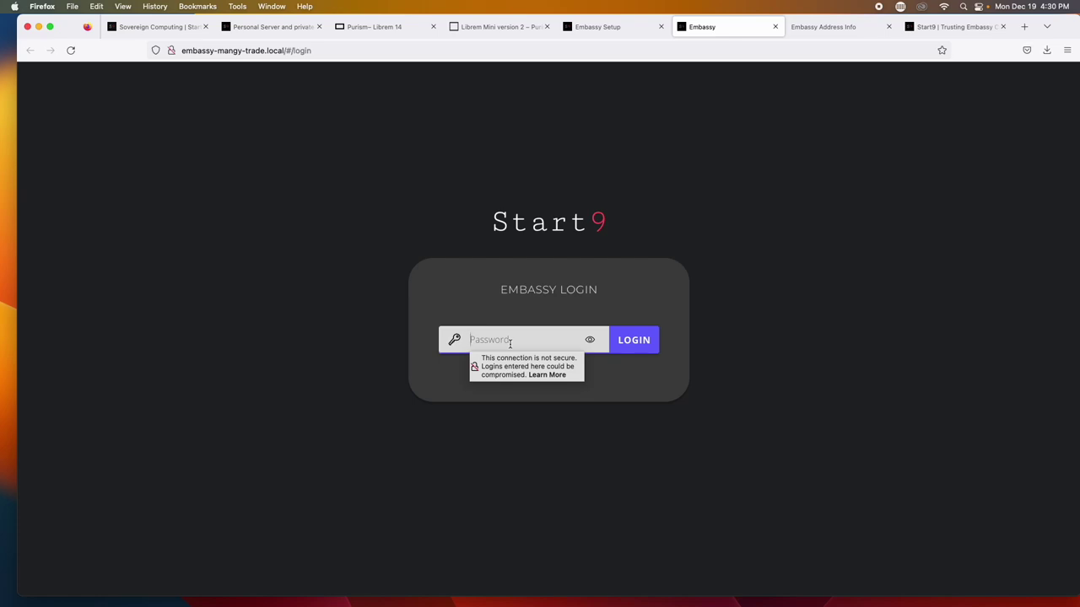
type("••")
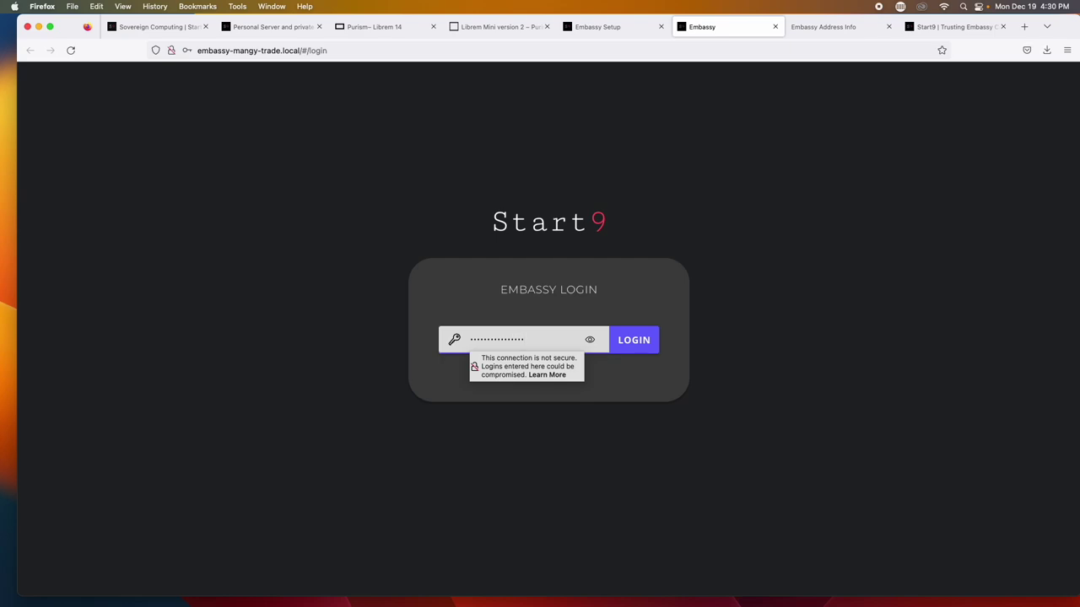
key("BackSpace")
key("BackSpace")
key("BackSpace")
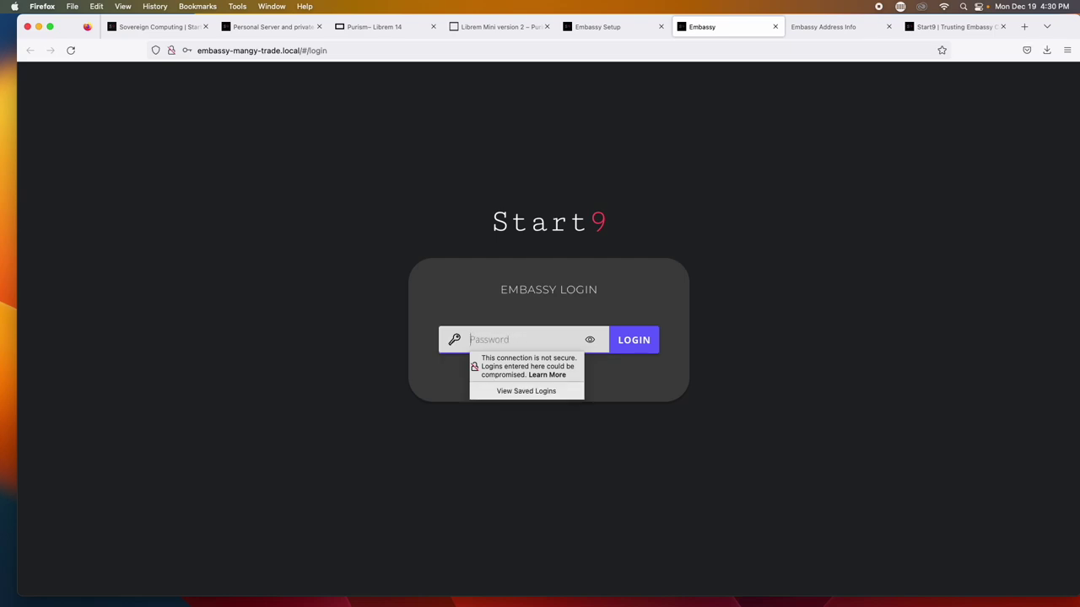
type("••")
key("BackSpace")
key("BackSpace")
key("BackSpace")
key("super+v")
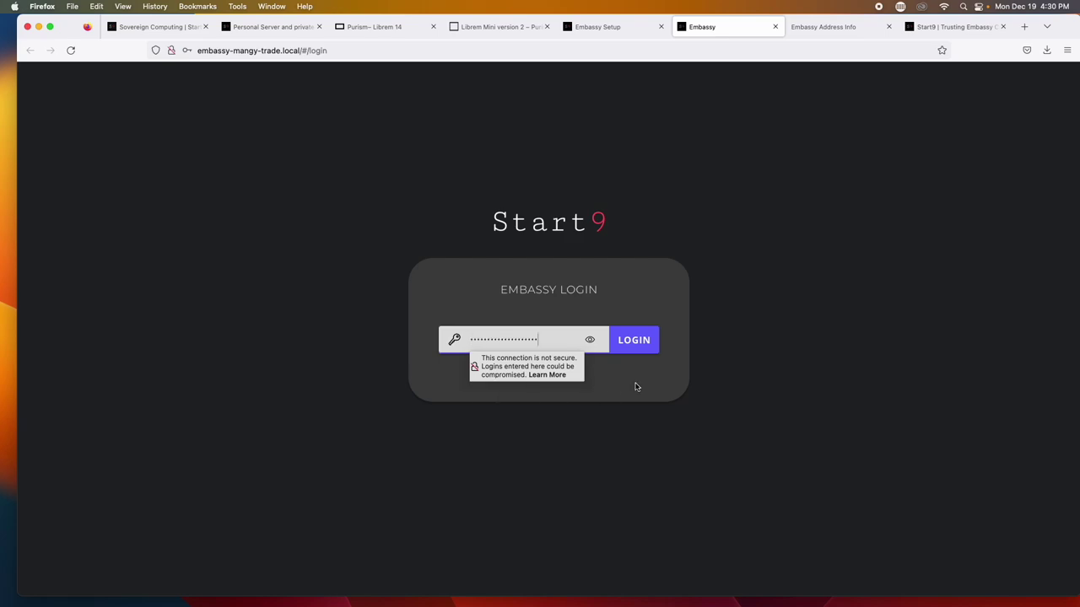
left_click(648, 353)
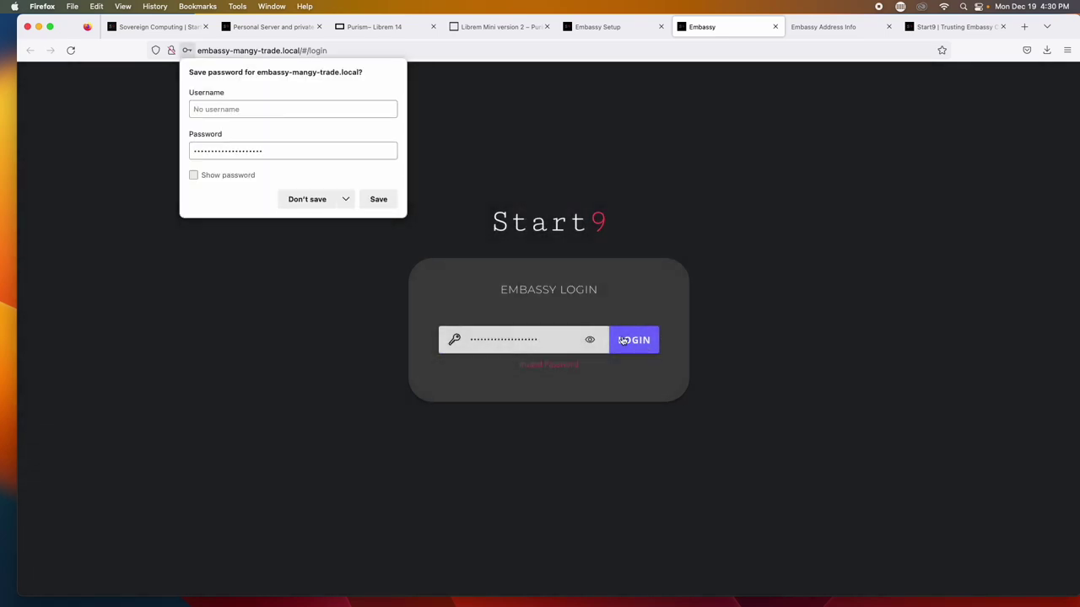
left_click(307, 200)
Replace the rejected password with the correct one and log in to embassyOS
left_click(519, 335)
key("super+a")
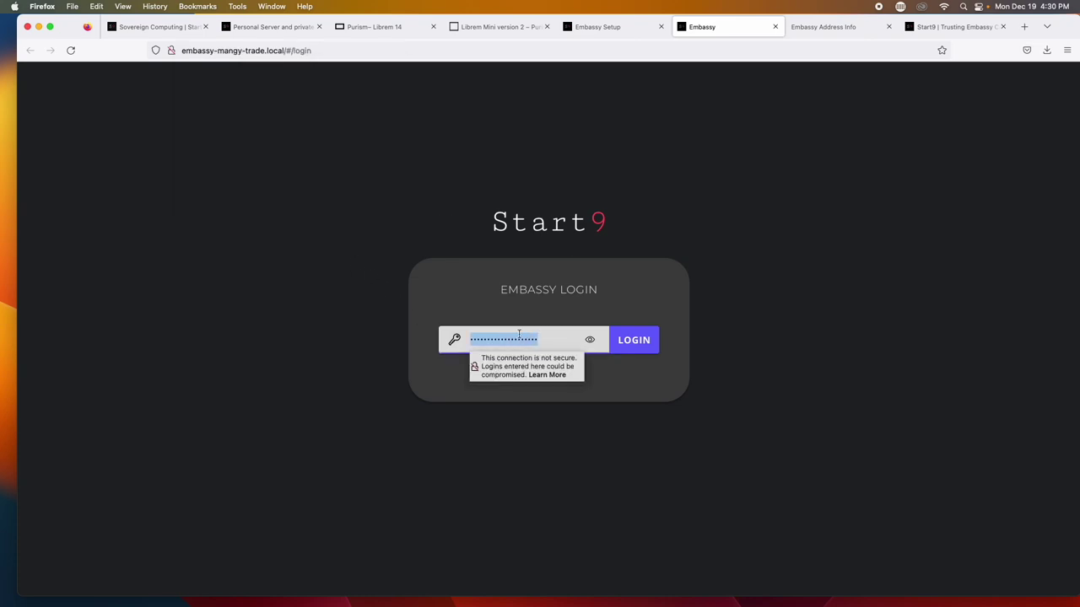
key("BackSpace")
type("p")
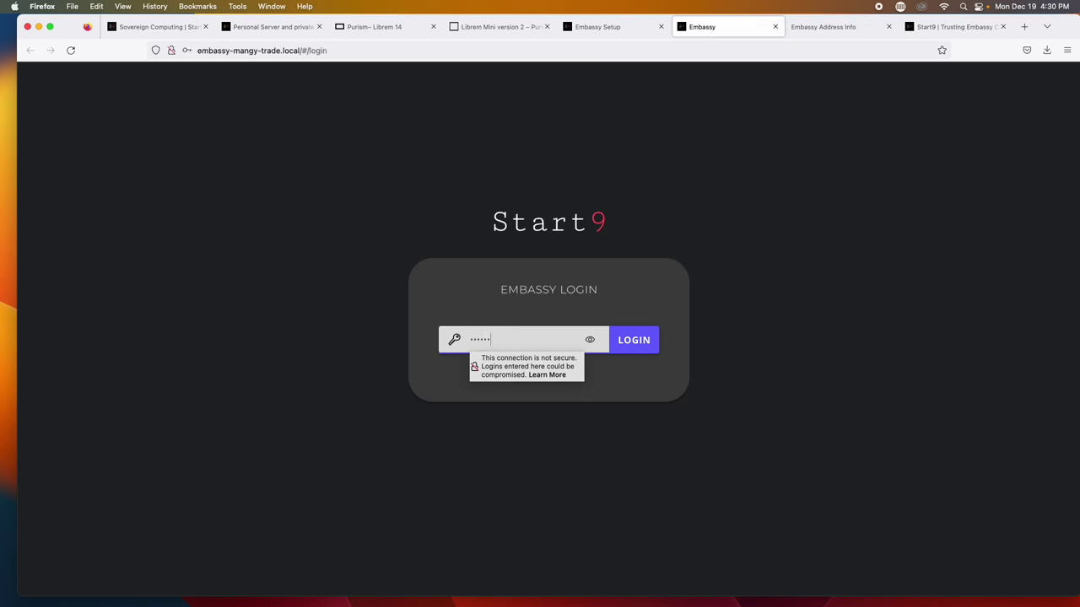
key("Return")
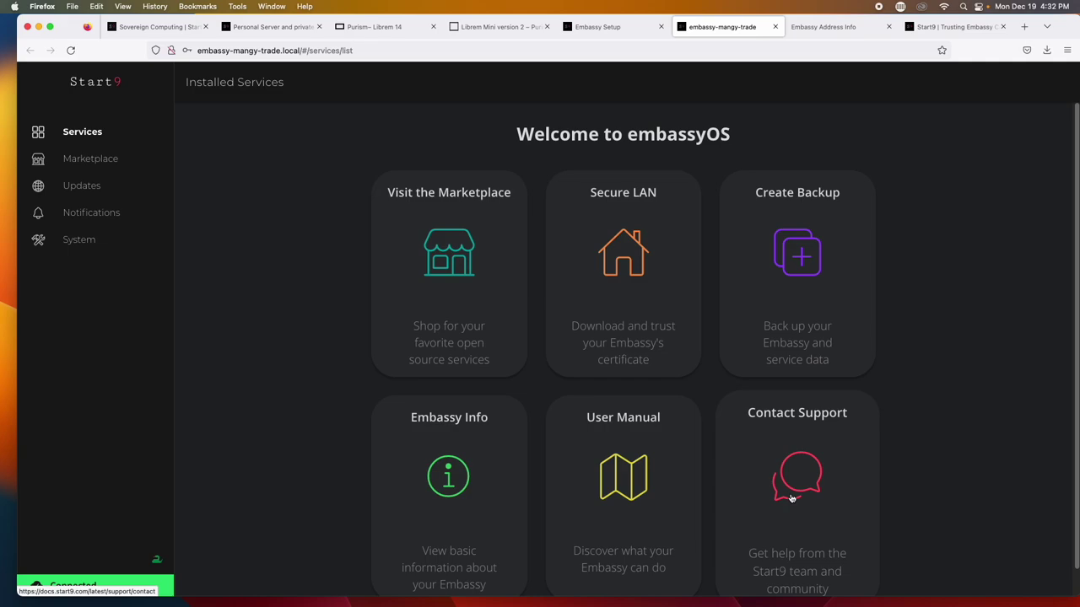
left_click(462, 341)
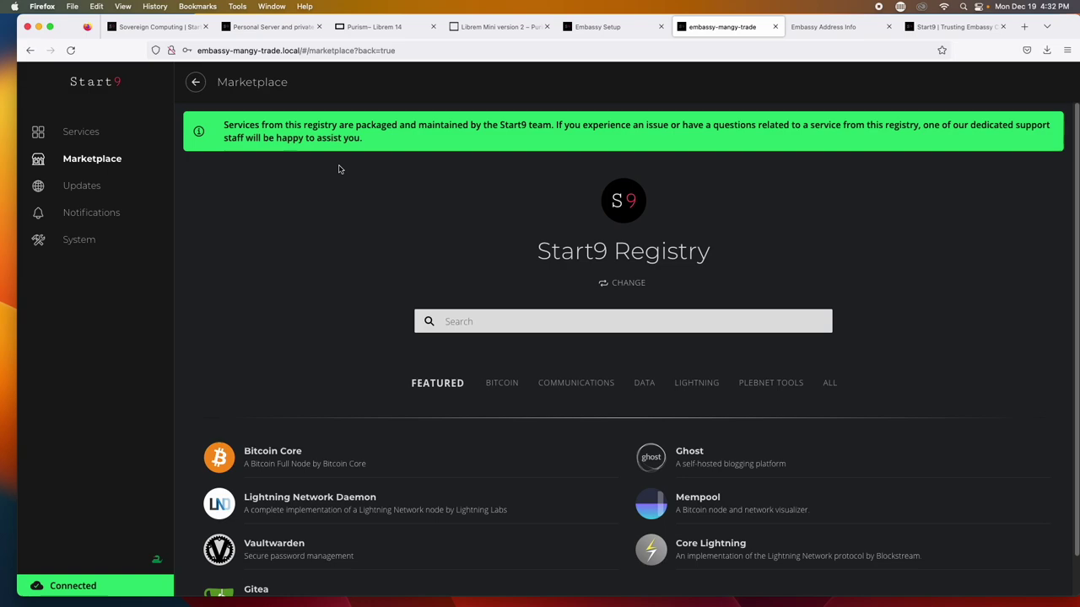
Scroll through the Marketplace's listed services
scroll(561, 456, "down", 1)
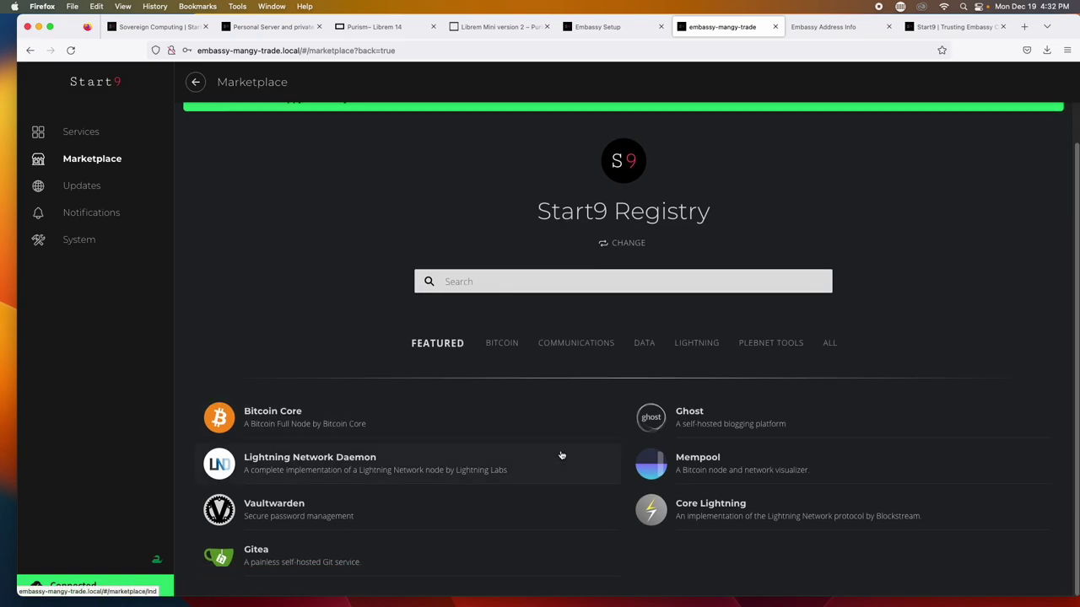
scroll(561, 455, "up", 1)
Show the ALL category and scroll through services such as Synapse, Mastodon, Mempool and RoboSats
left_click(827, 394)
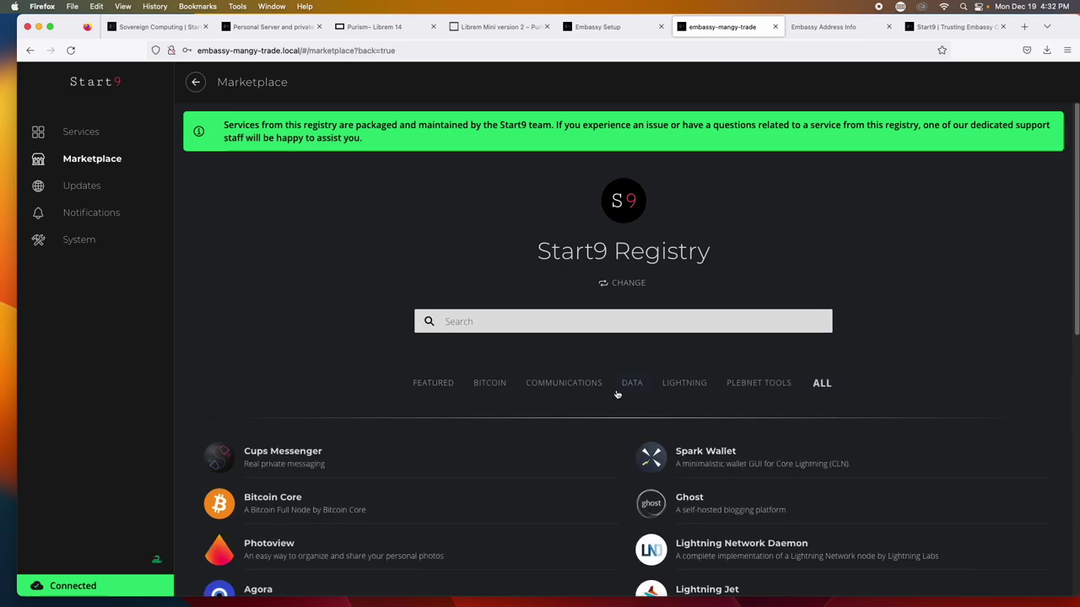
scroll(617, 394, "down", 3)
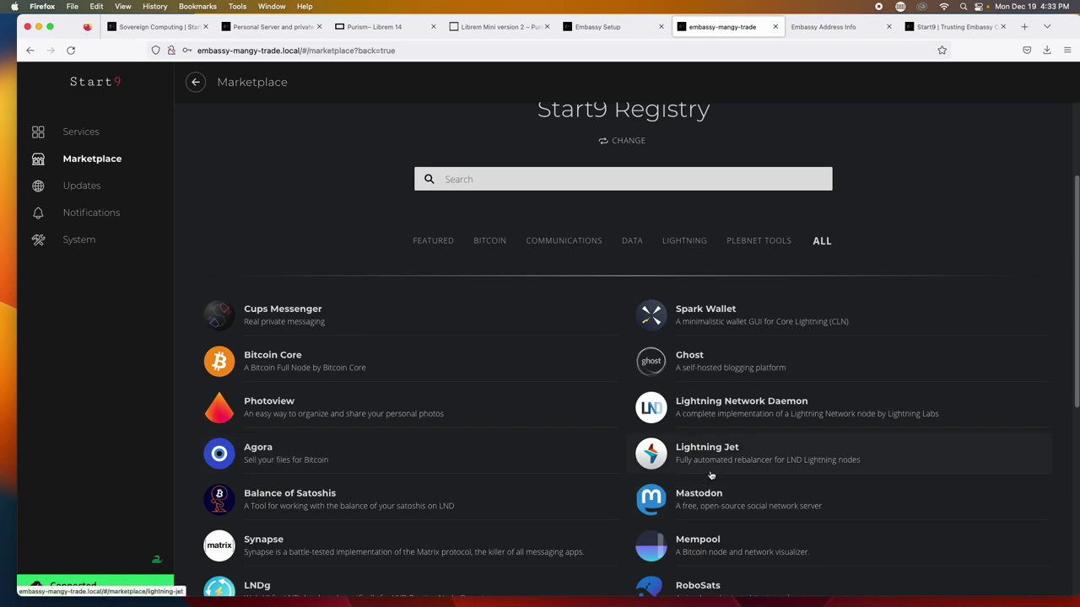
scroll(516, 502, "down", 1)
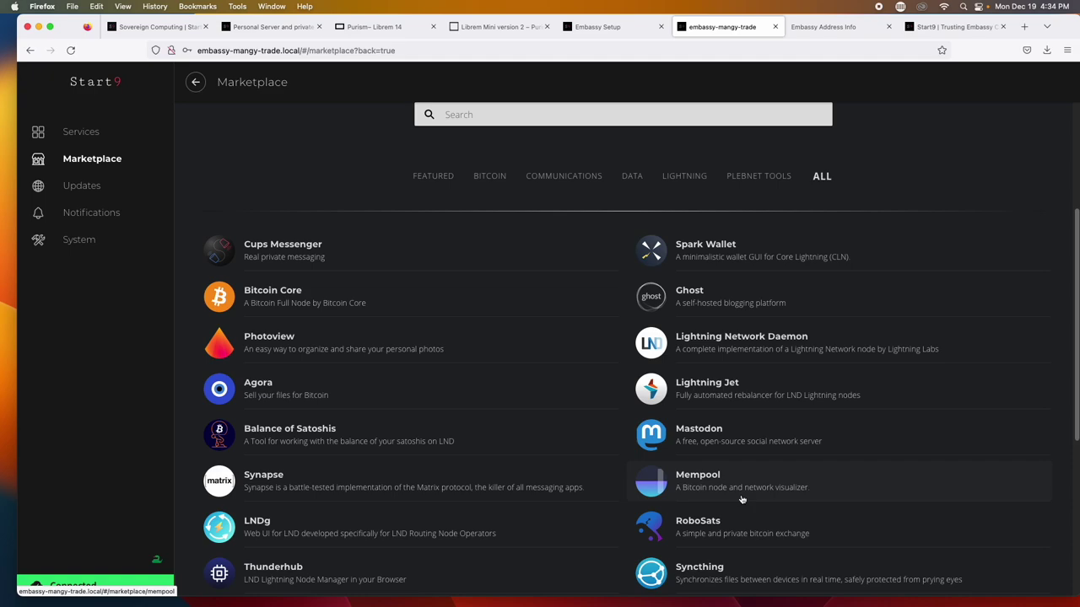
scroll(531, 514, "down", 2)
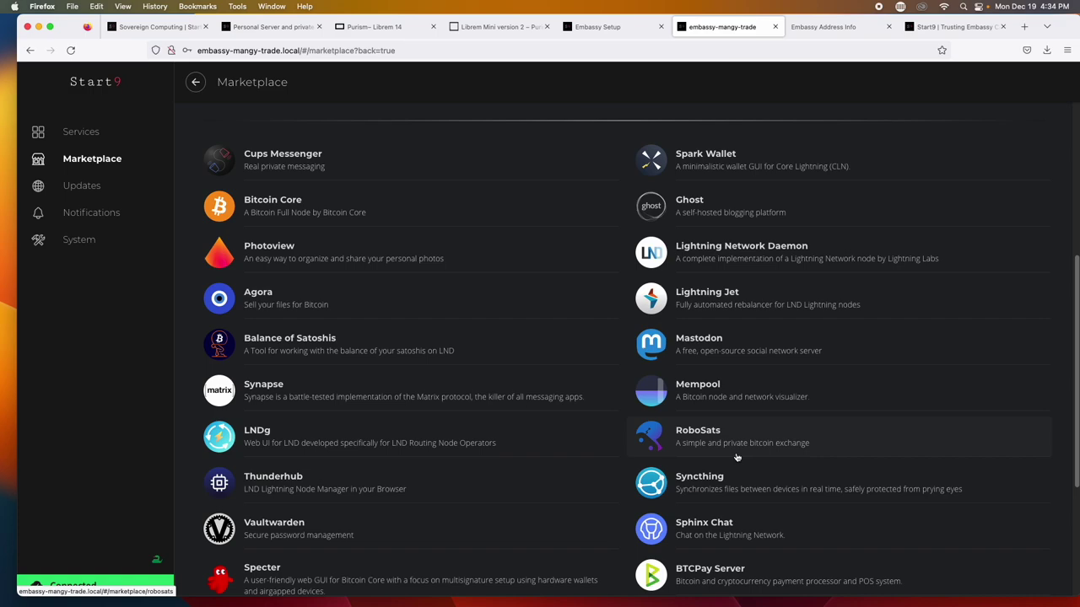
scroll(737, 458, "down", 1)
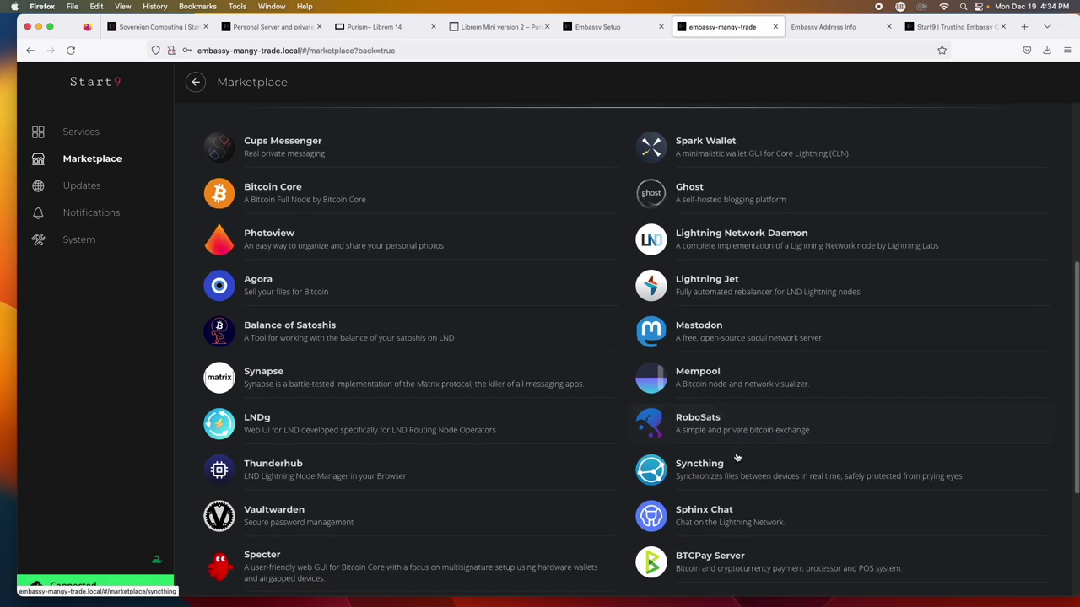
scroll(736, 457, "down", 3)
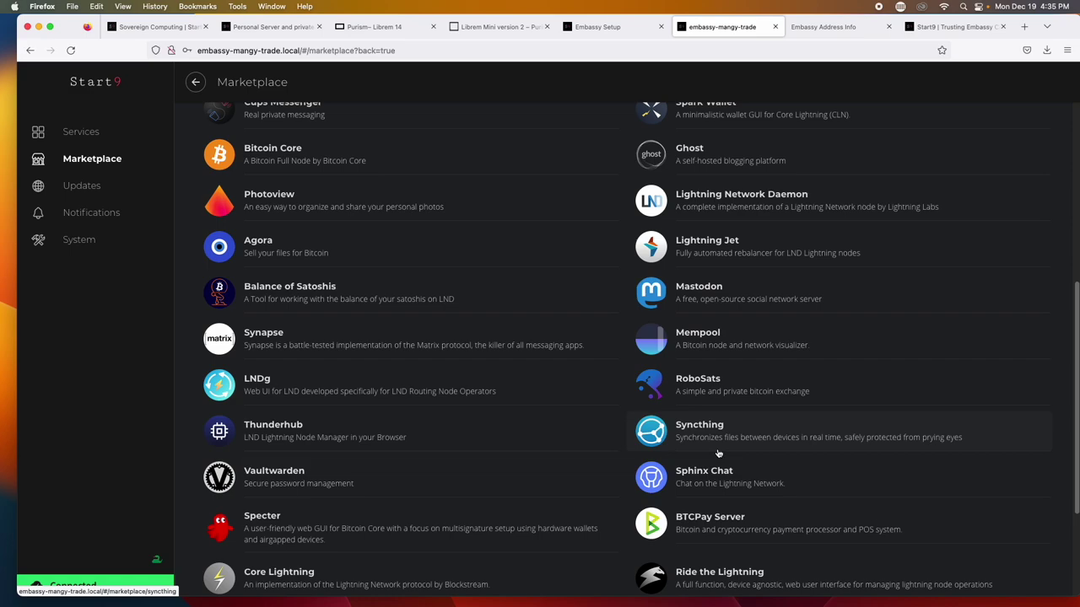
scroll(550, 455, "down", 1)
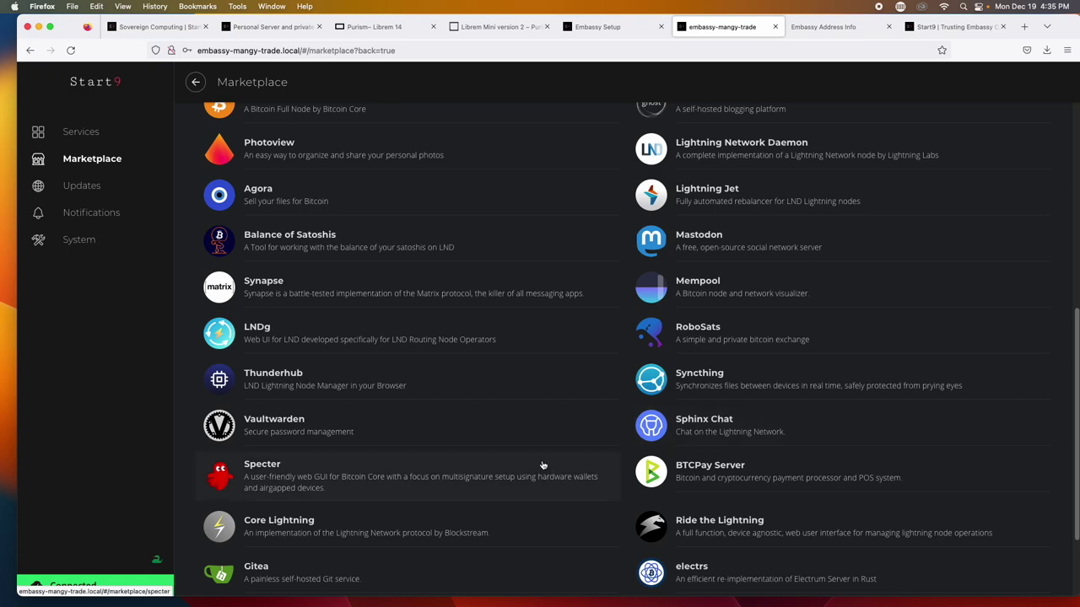
scroll(543, 466, "down", 1)
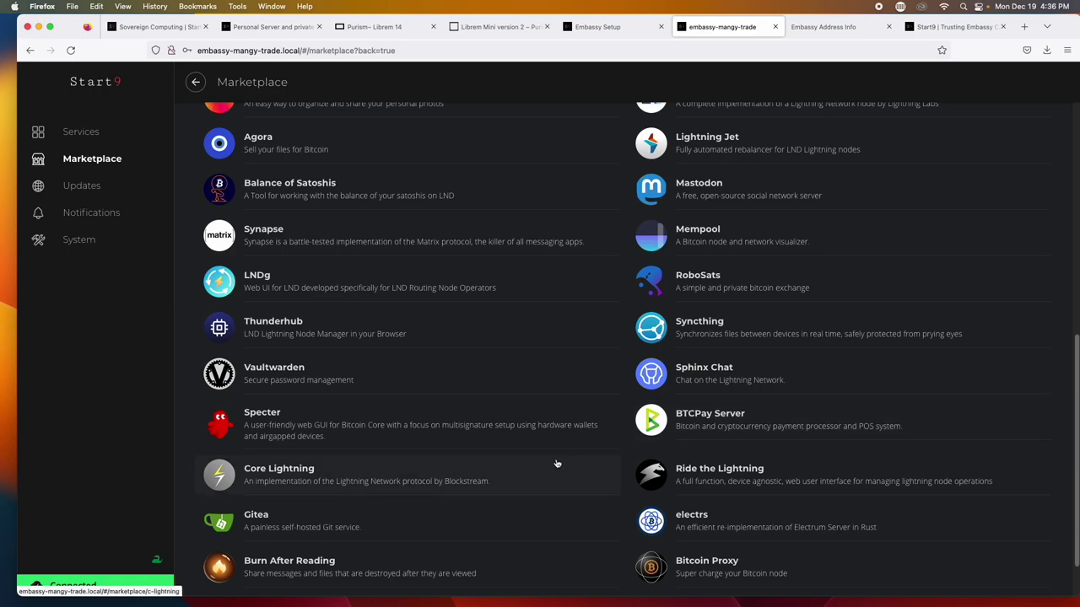
scroll(567, 475, "down", 1)
scroll(567, 475, "down", 2)
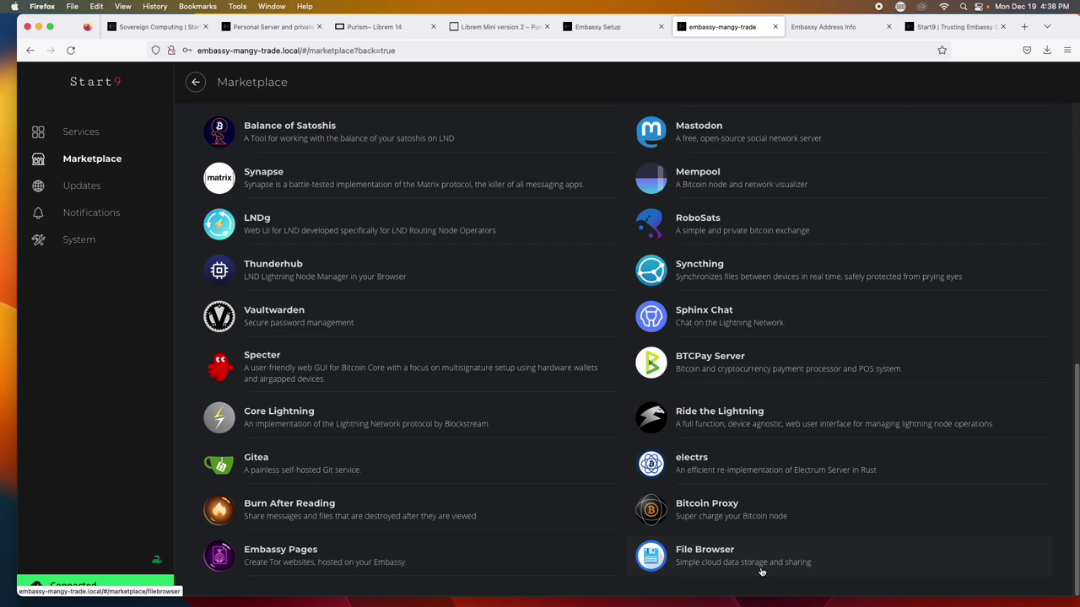
Scroll back to the top and bring up the Change Registry dialog for Start9 Registry
scroll(761, 572, "up", 10)
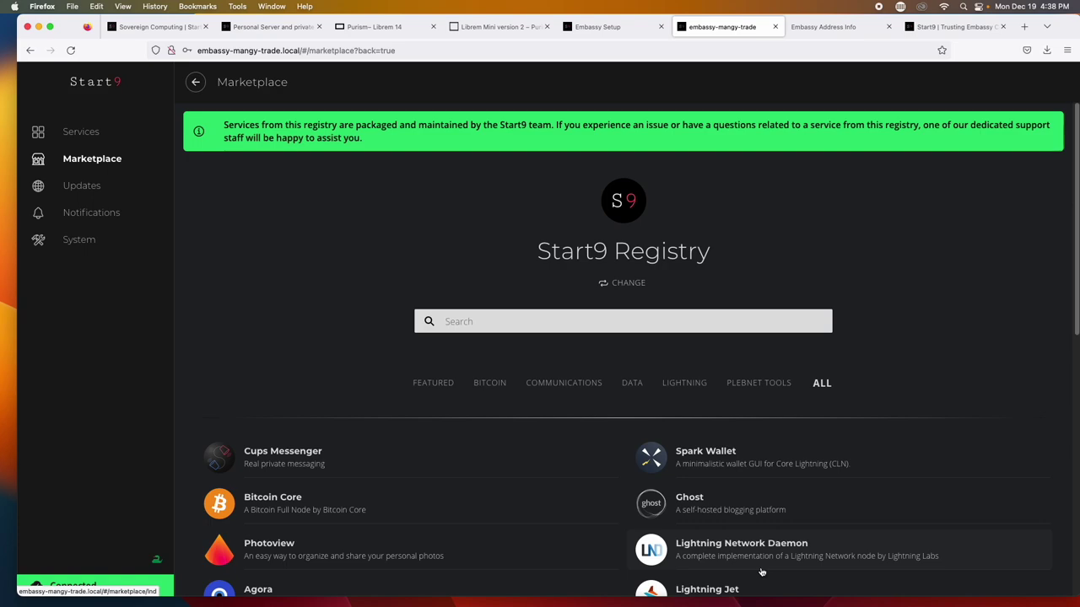
left_click(631, 283)
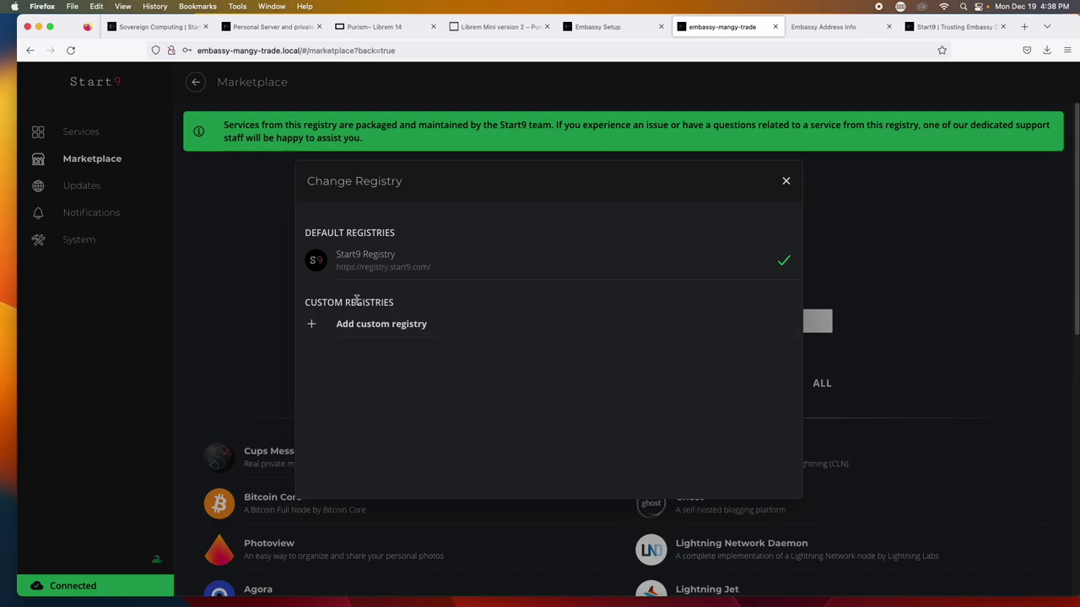
Dismiss the registry chooser keeping Start9 Registry, then check the Updates page
left_click(243, 289)
scroll(242, 289, "down", 3)
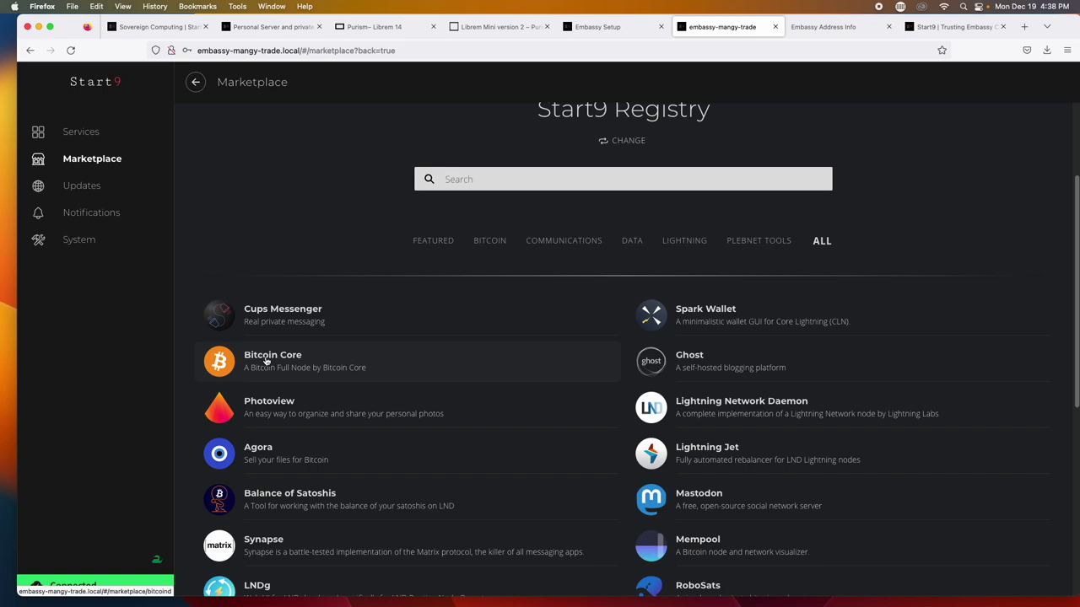
left_click(129, 185)
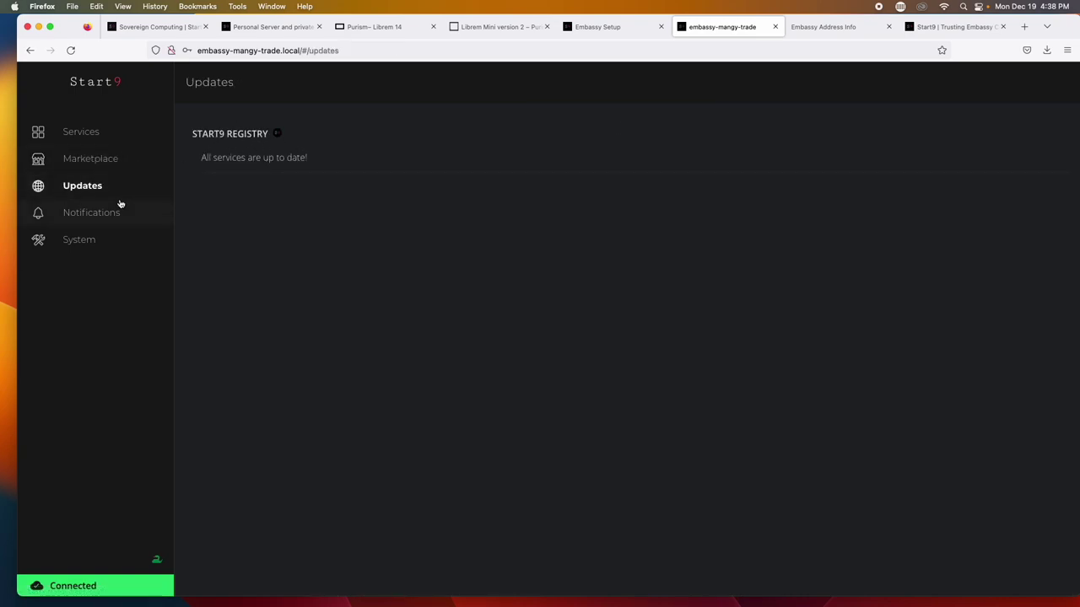
Check the empty Notifications inbox, then go to the System settings page
left_click(121, 210)
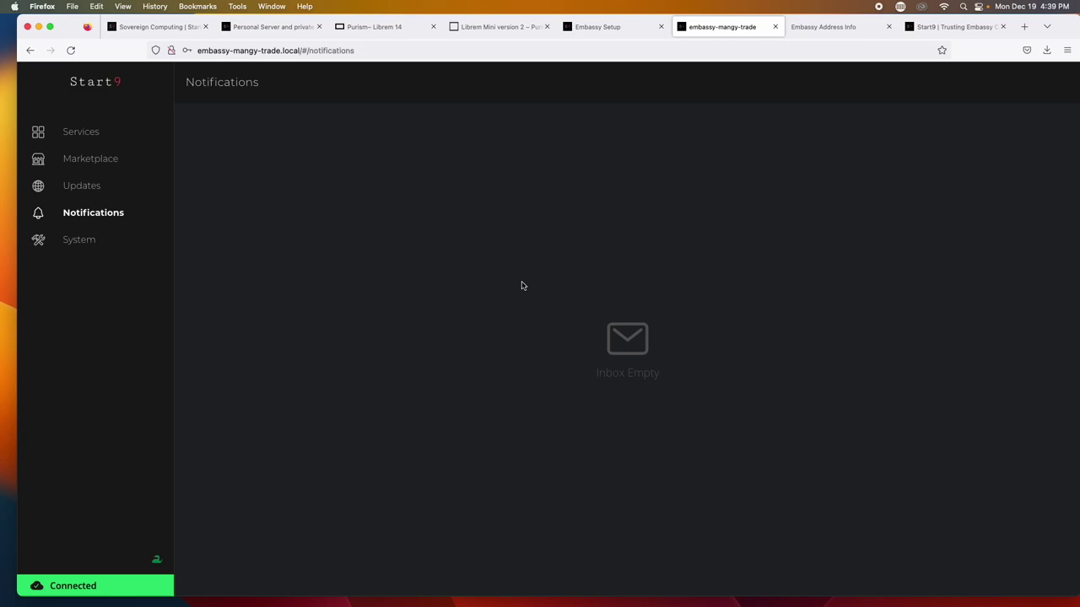
left_click(150, 253)
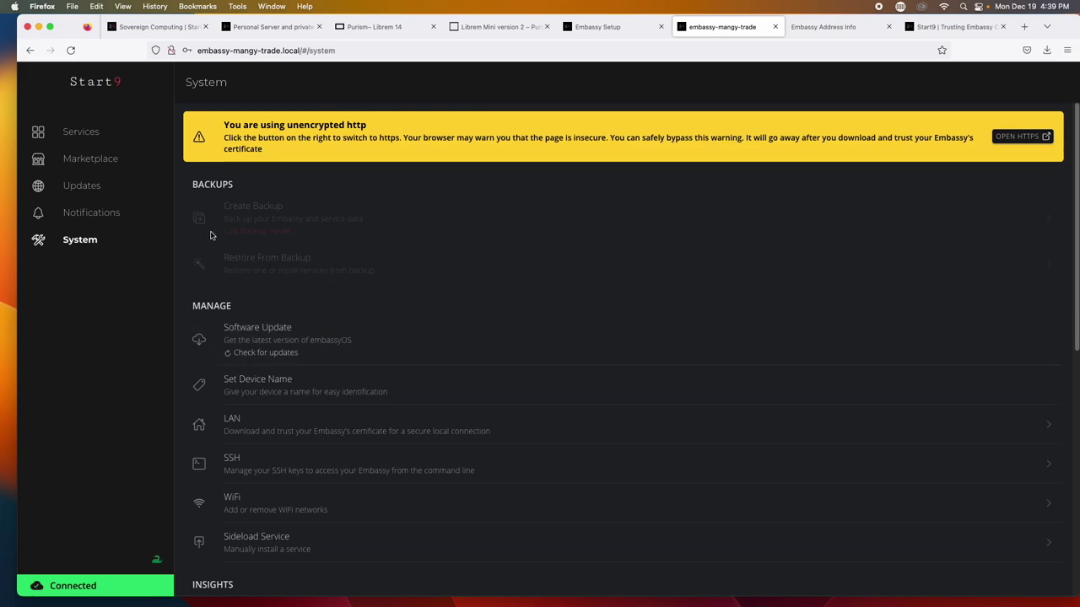
Install Bitcoin Core 24.0.1 from the Marketplace and go to its installed service page
left_click(85, 162)
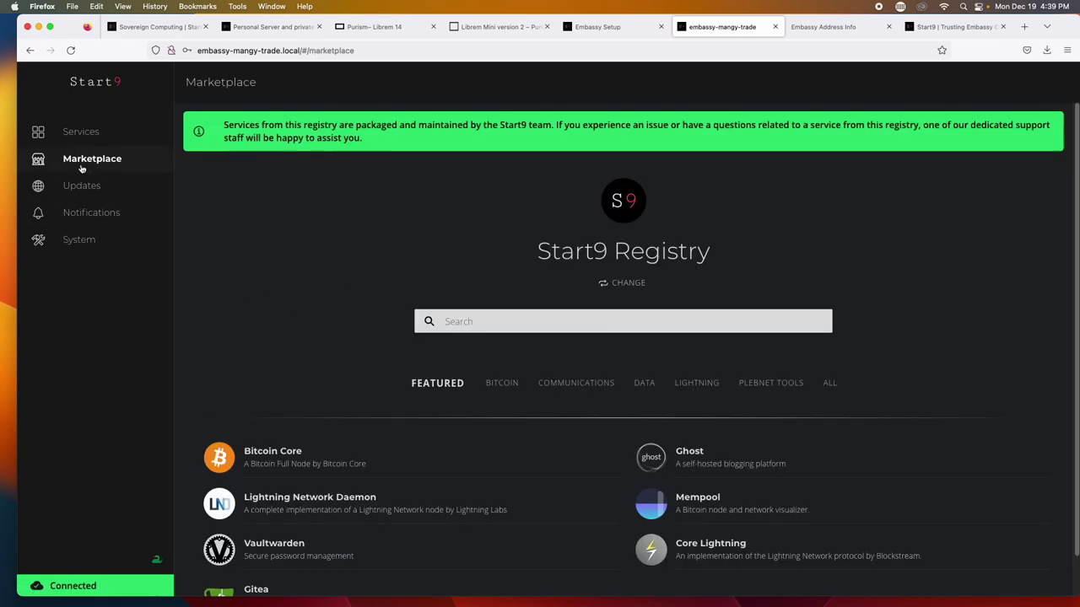
scroll(304, 295, "down", 1)
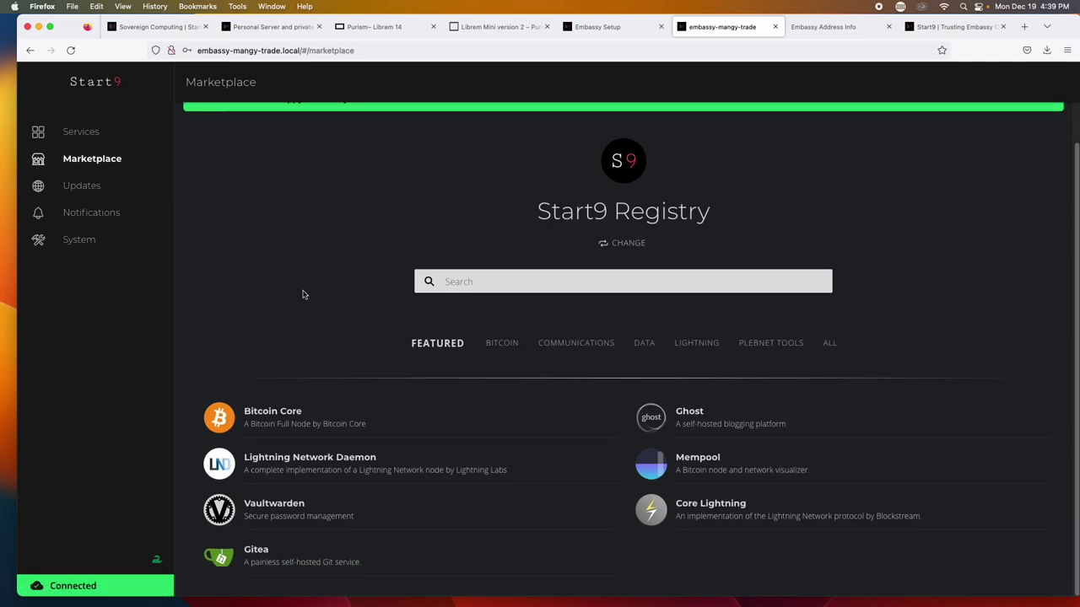
left_click(289, 421)
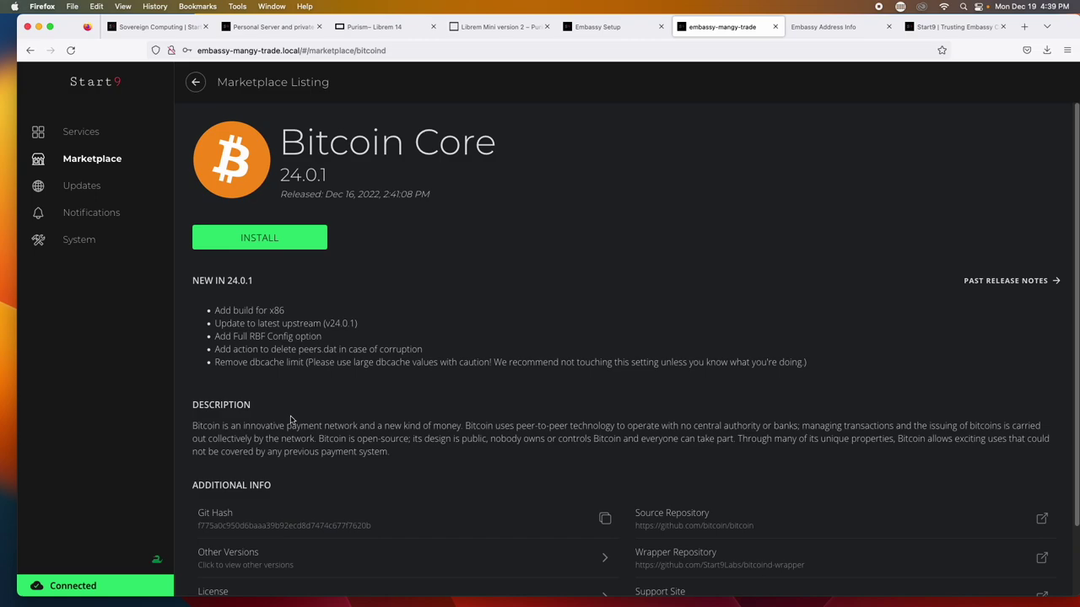
left_click(285, 248)
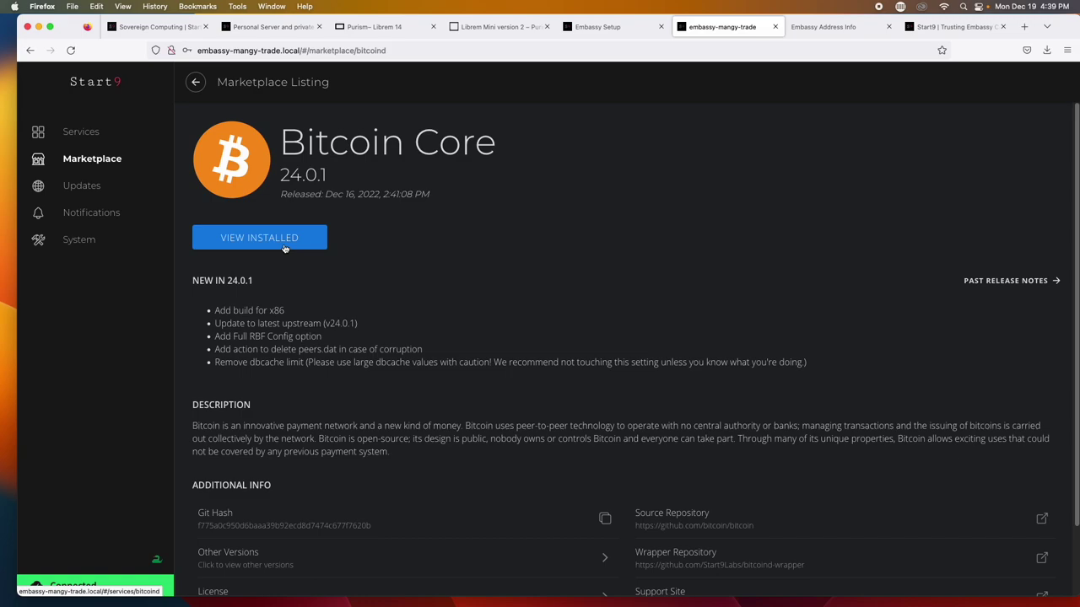
left_click(285, 247)
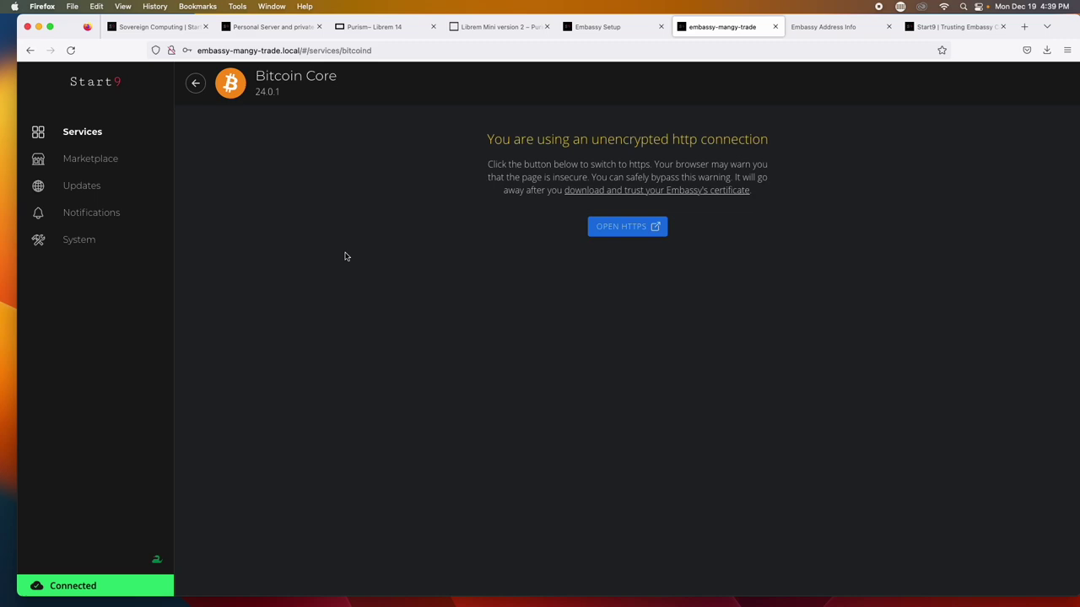
Load embassy-mangy-trade.local over https, accepting Firefox's self-signed certificate warning
left_click(638, 229)
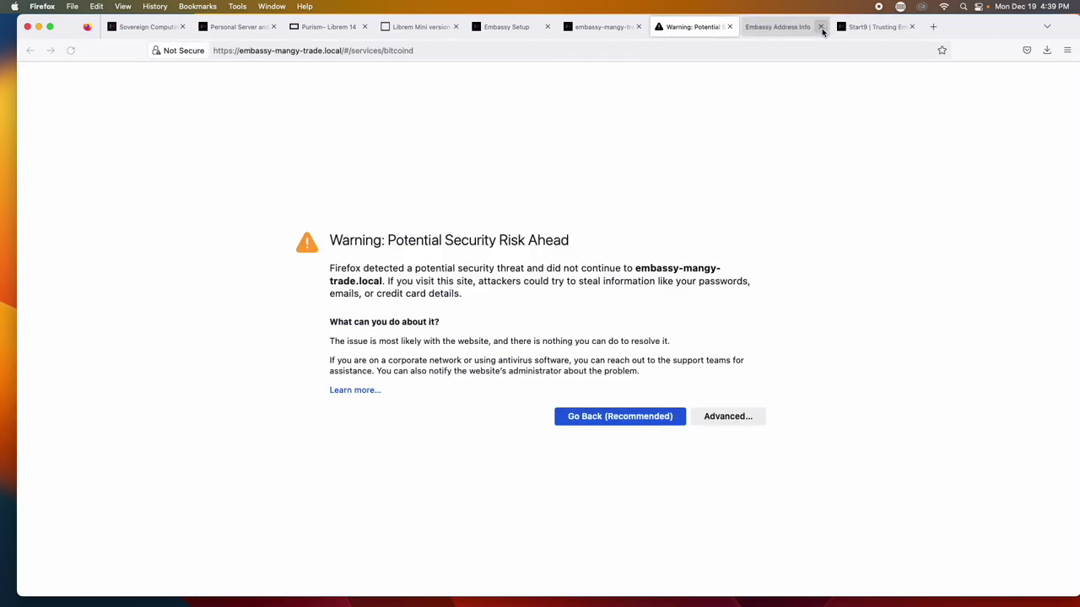
left_click(728, 416)
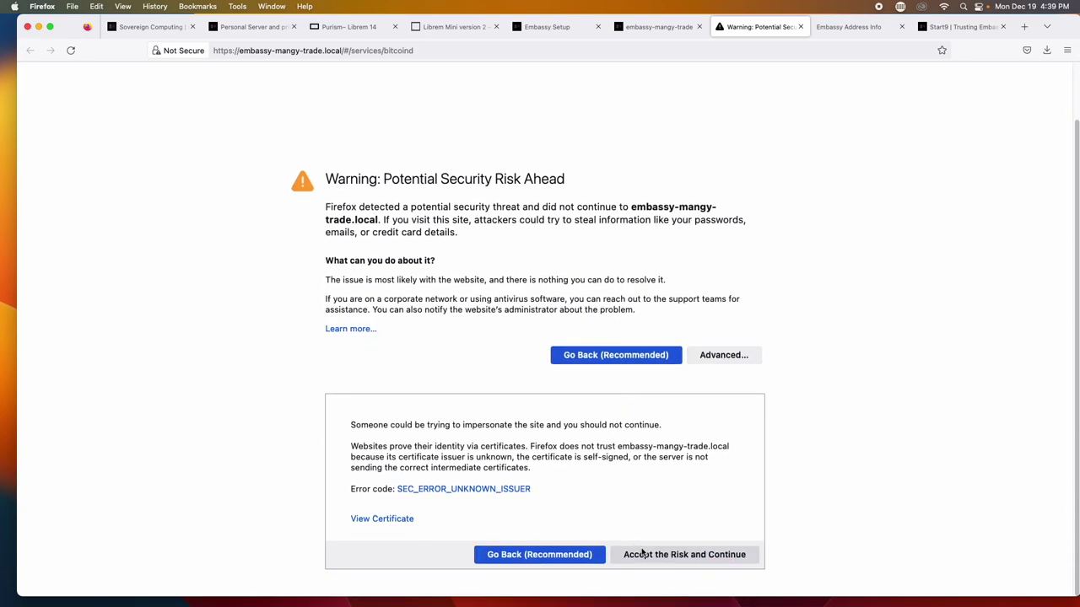
left_click(642, 554)
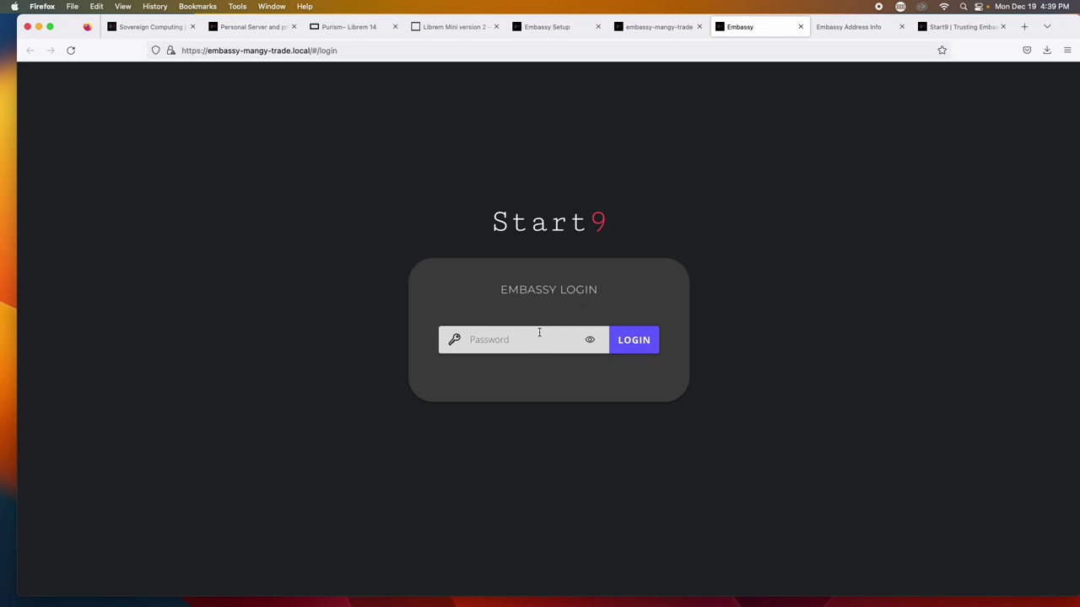
left_click(539, 334)
Sign in with the Embassy password and decline Firefox's offer to save it
type("•")
key("BackSpace")
key("BackSpace")
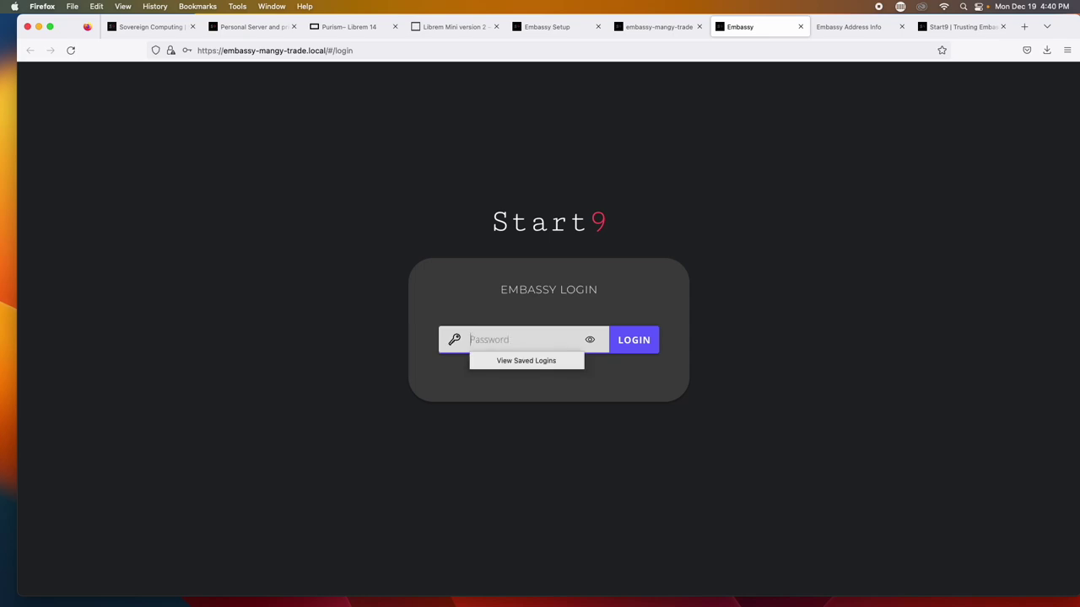
type("•••••••••••••••••")
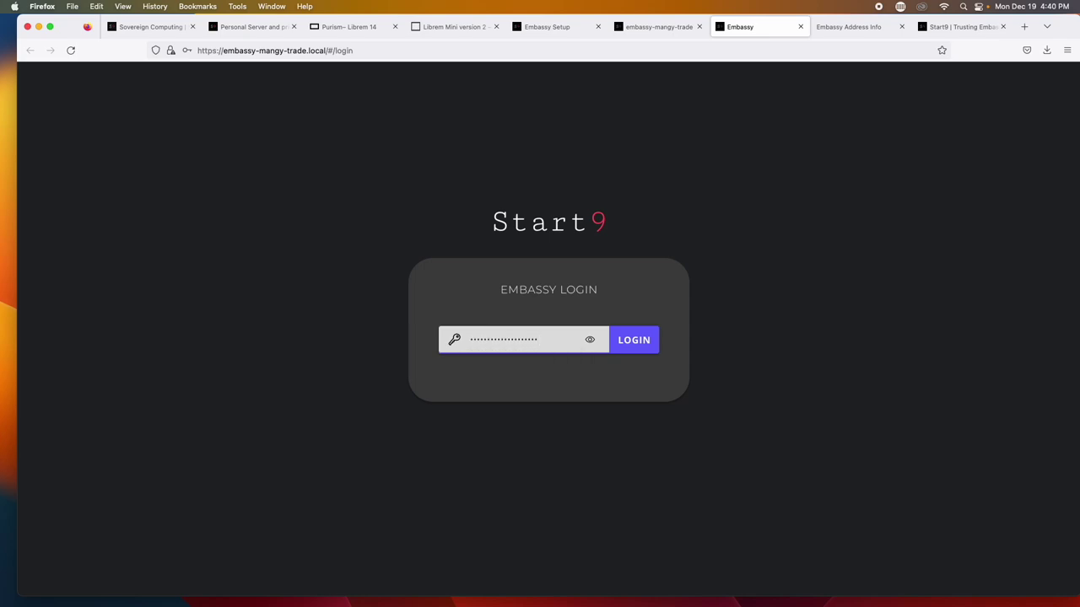
key("Return")
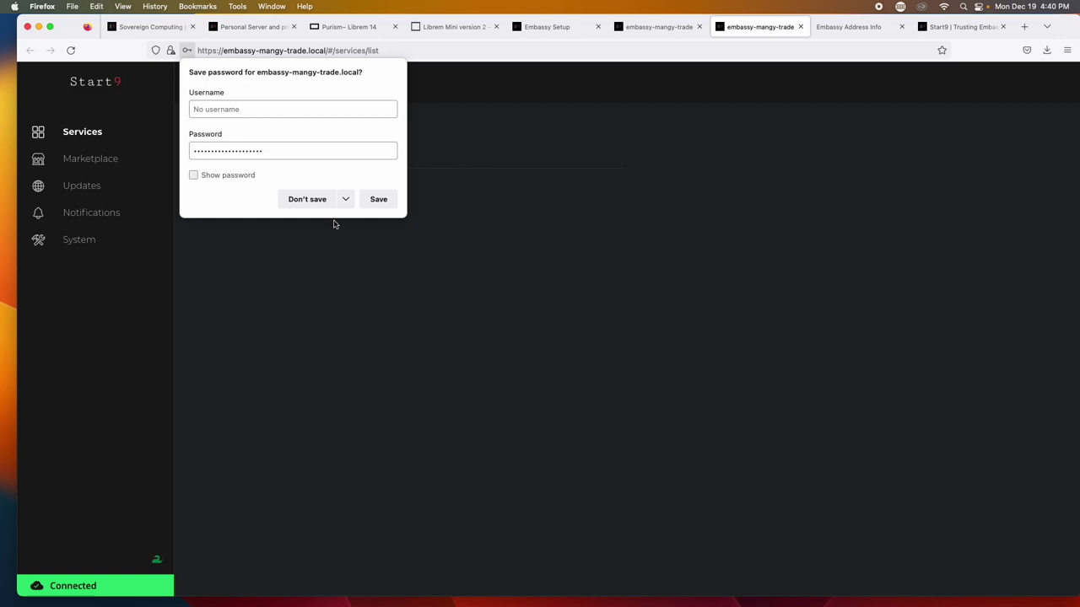
left_click(315, 201)
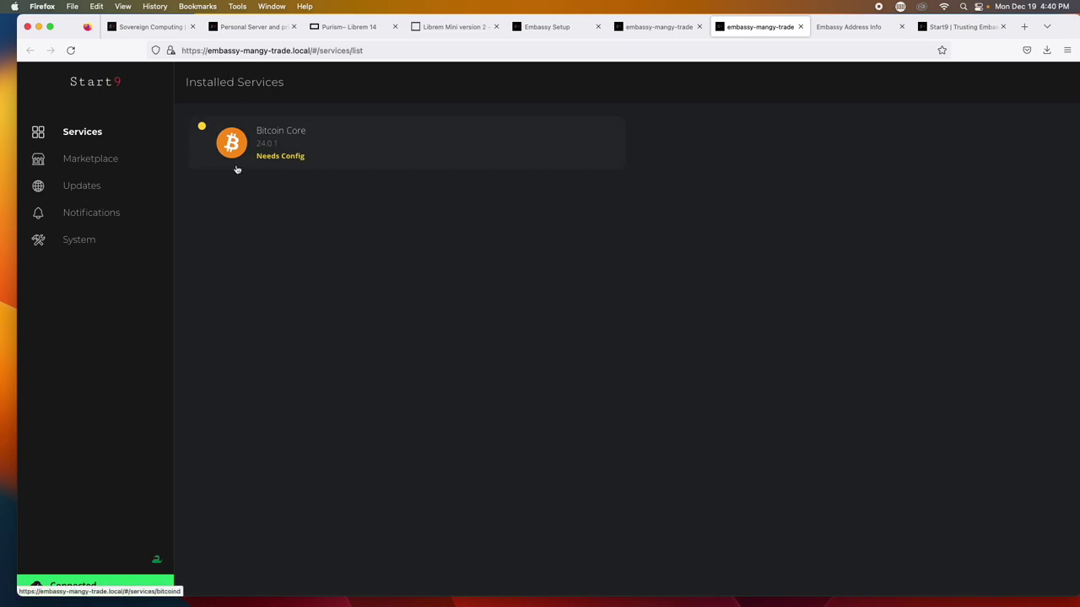
Save Bitcoin Core's default config from its service page, leaving it Stopped
left_click(312, 161)
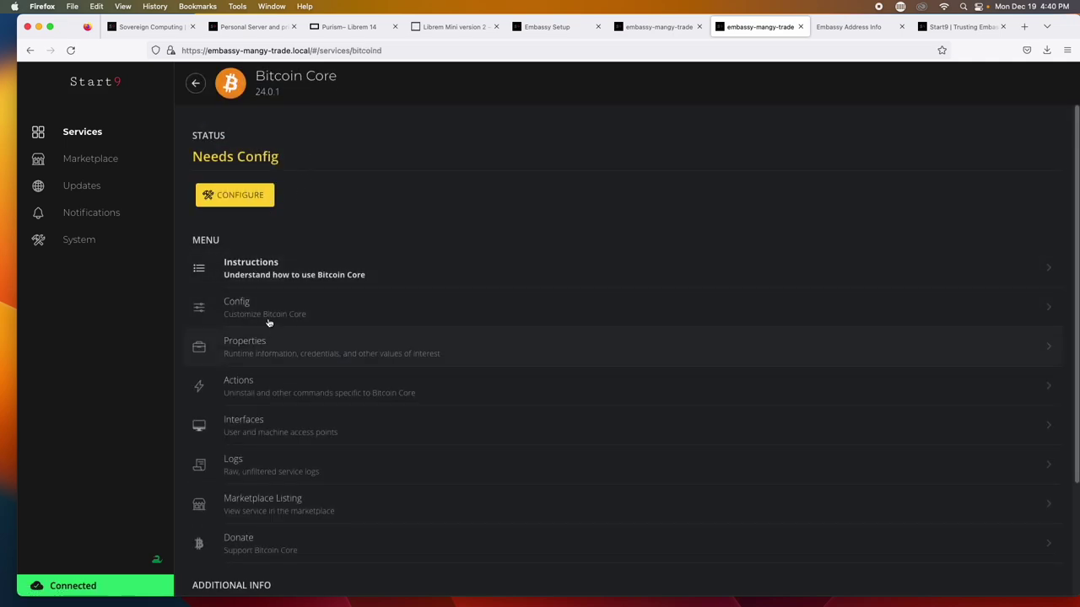
left_click(250, 205)
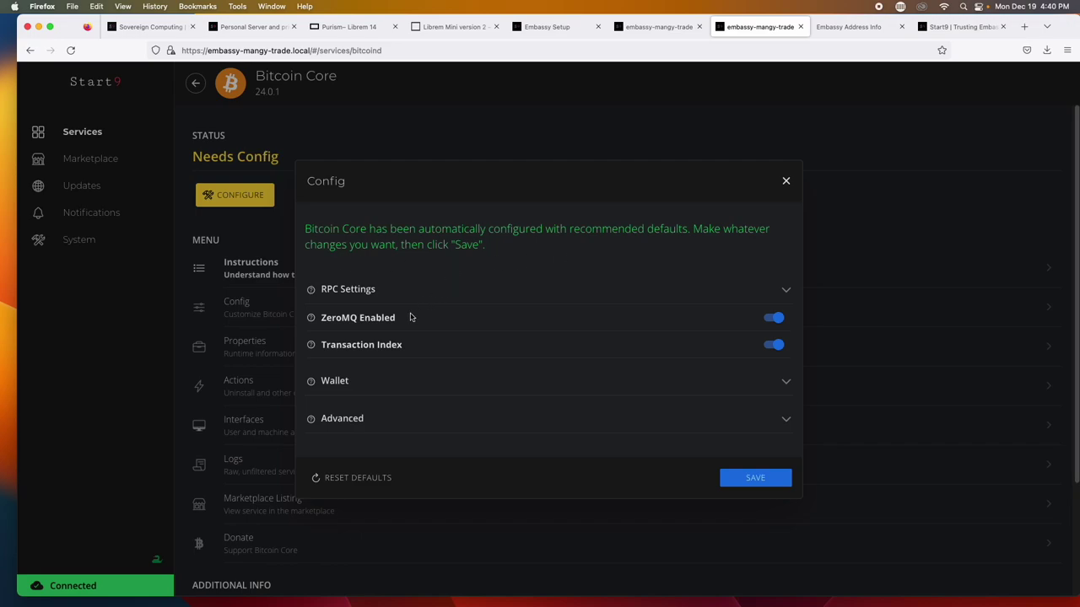
left_click(770, 479)
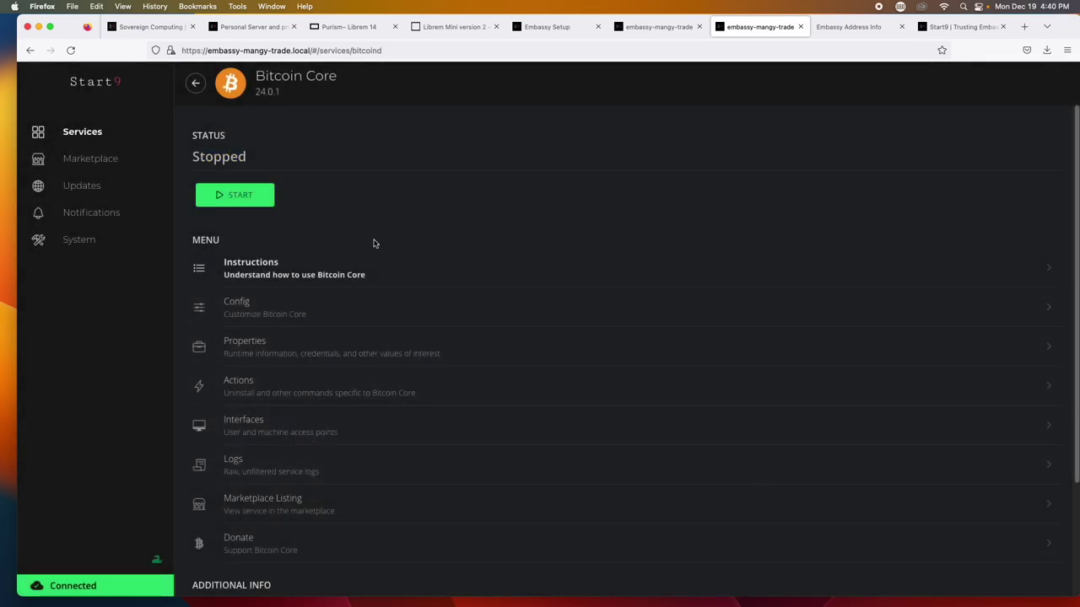
Start Bitcoin Core so it reads Running and begins syncing the blockchain
left_click(266, 205)
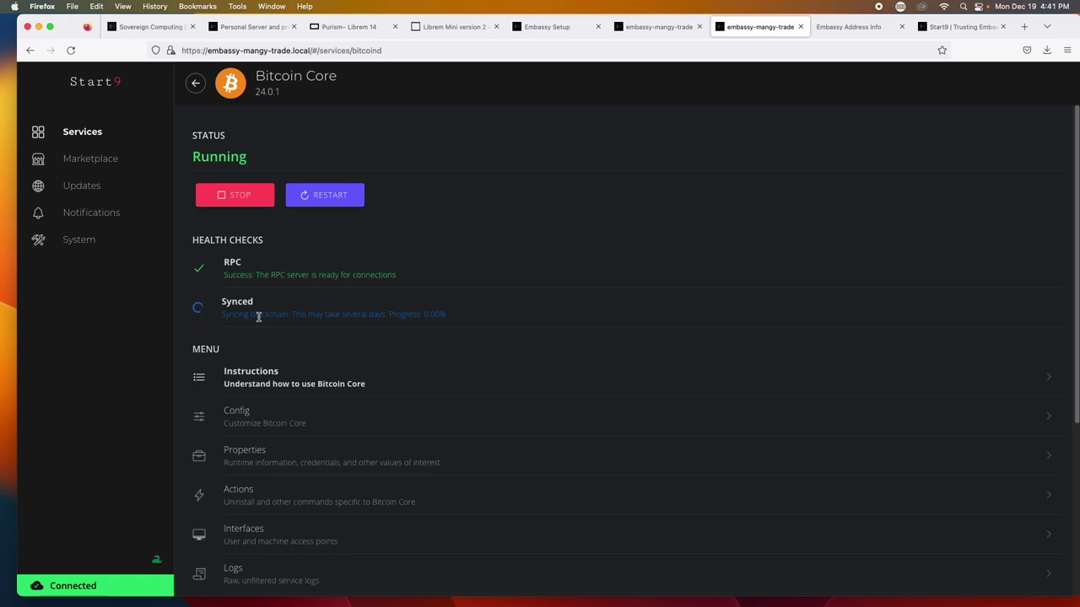
Go back to the Marketplace, where Bitcoin Core now shows as Installed
left_click(108, 157)
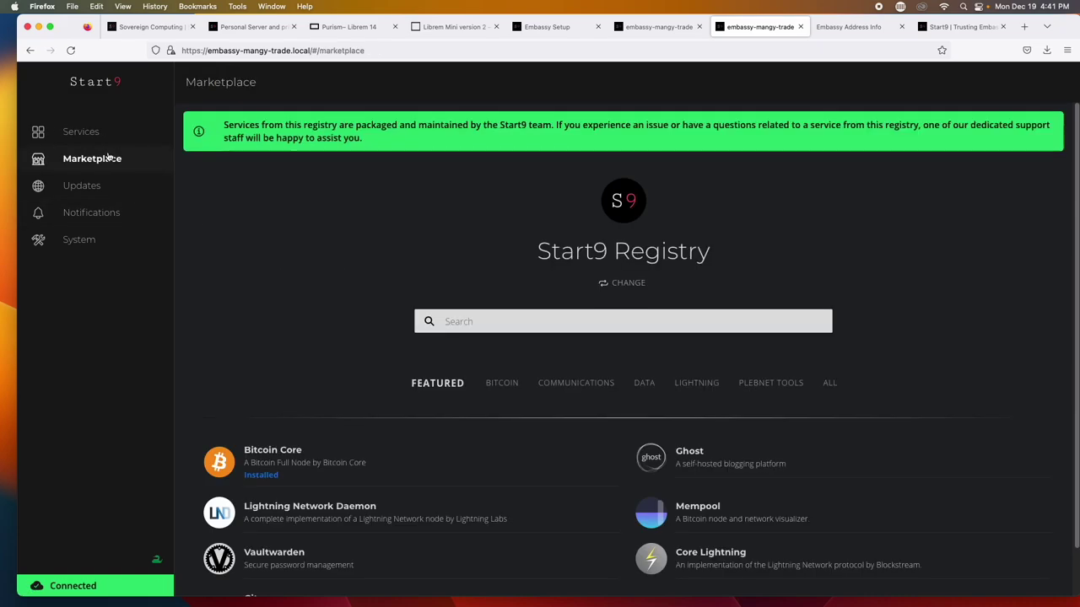